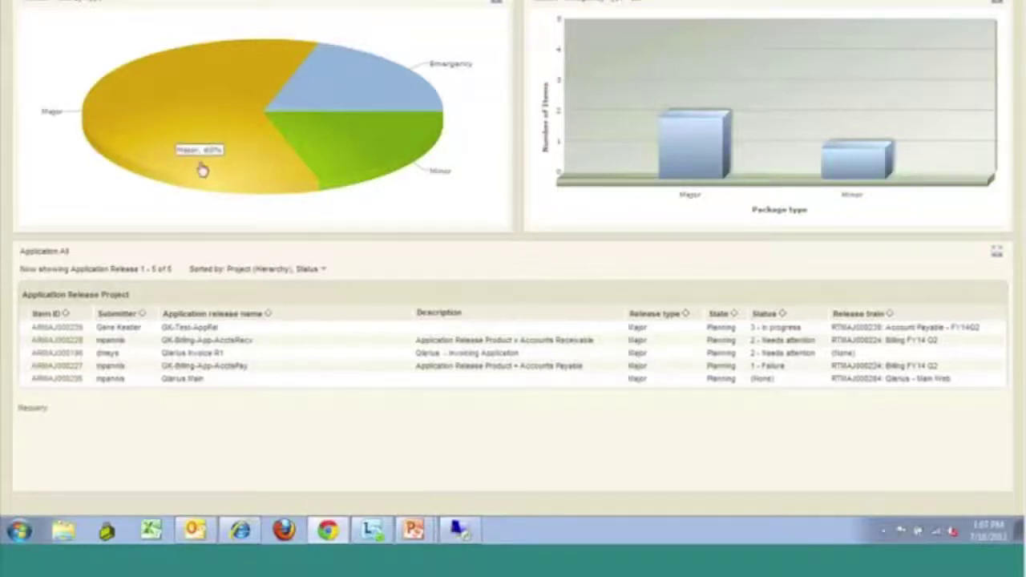
- Enlarge the Release Trains By Type pie chart, drill into its Major slice to view those trains, and return to the chart
{"action": "left_click", "coordinate": [495, 8]}
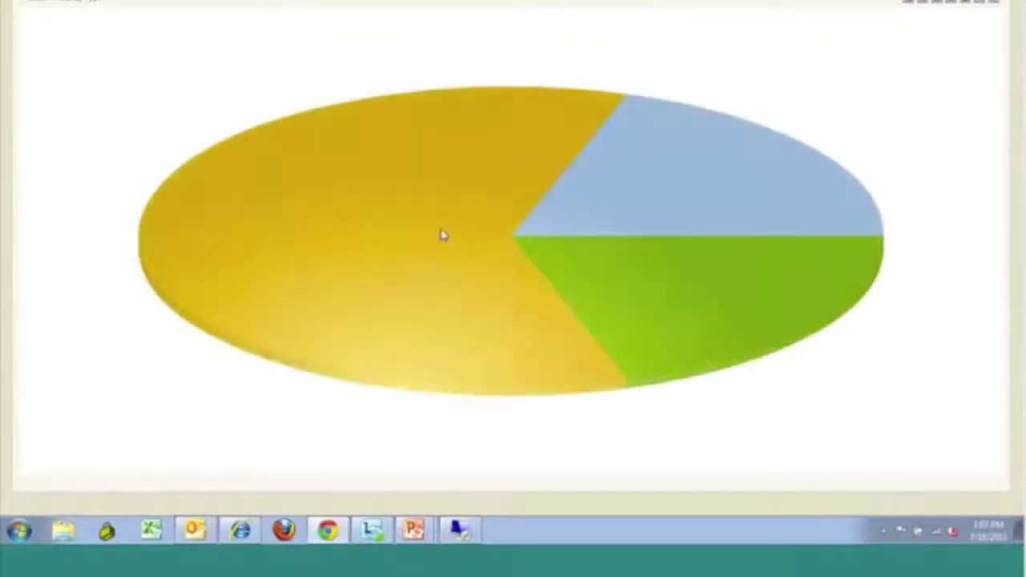
{"action": "left_click", "coordinate": [435, 263]}
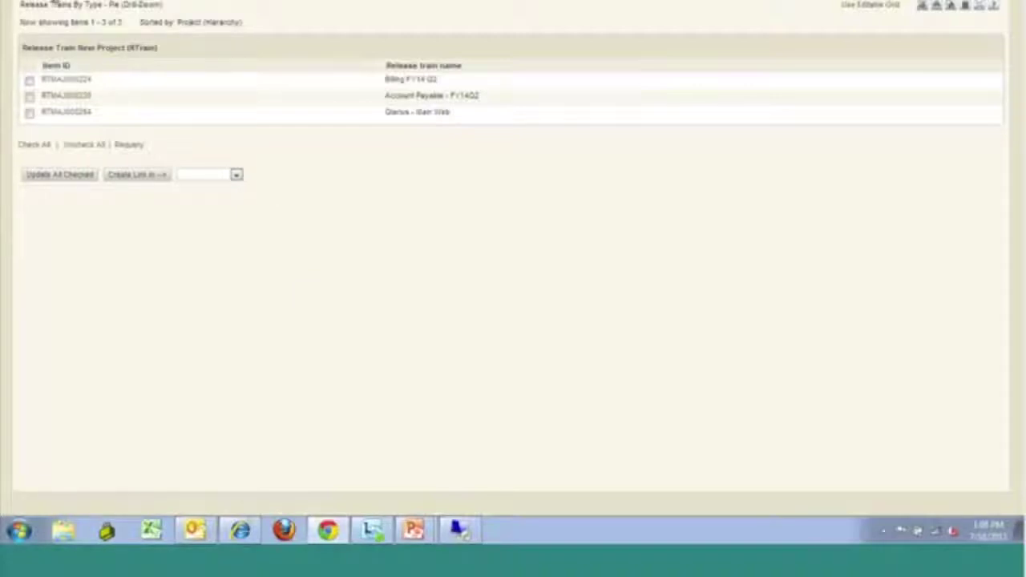
{"action": "left_click", "coordinate": [56, 4]}
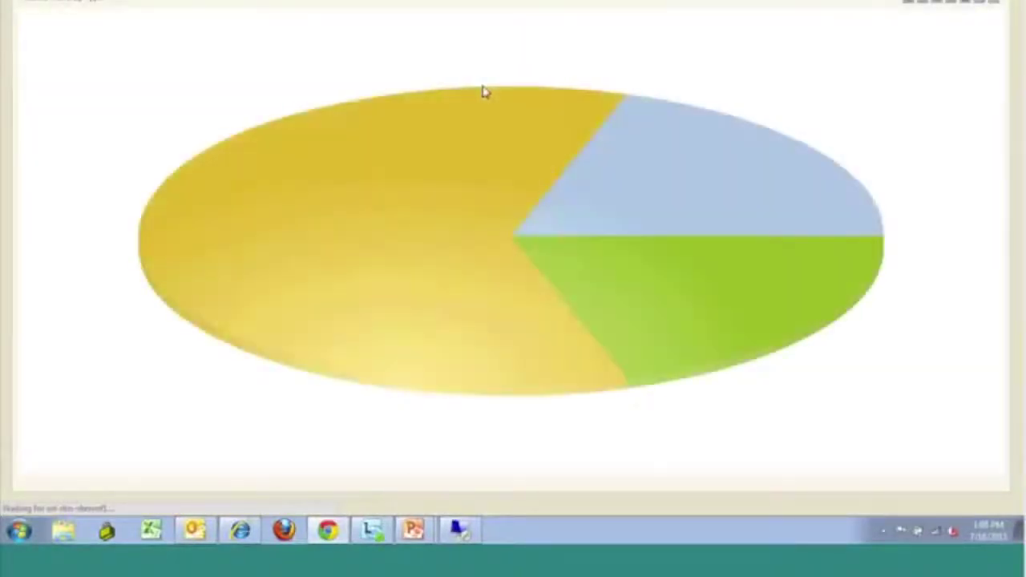
{"action": "left_click", "coordinate": [982, 7]}
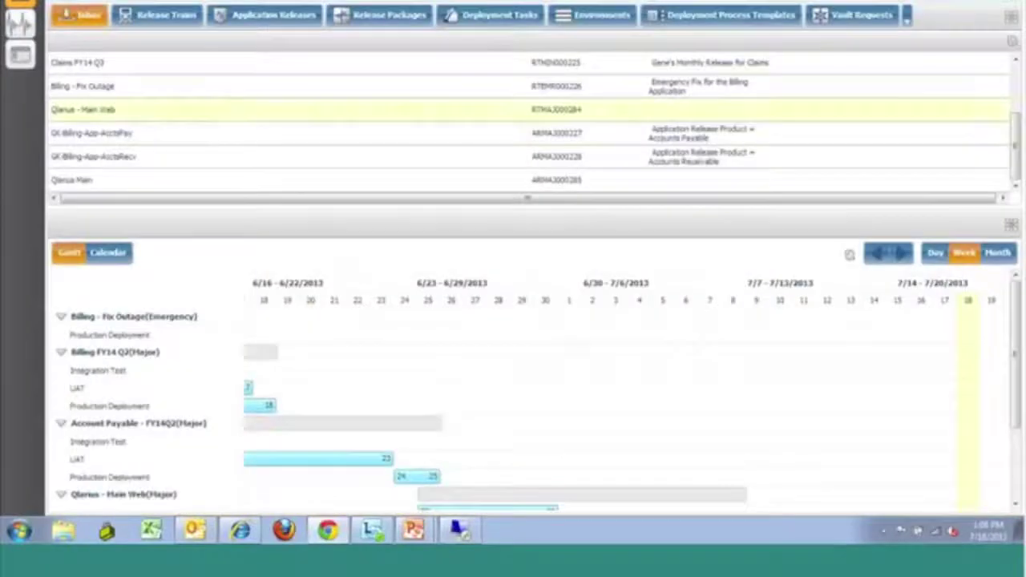
- Enlarge the inbox list pane and examine the release trains further down the Gantt chart
{"action": "mouse_move", "coordinate": [361, 234]}
{"action": "left_mouse_down"}
{"action": "mouse_move", "coordinate": [360, 245]}
{"action": "mouse_move", "coordinate": [361, 230]}
{"action": "left_mouse_up"}
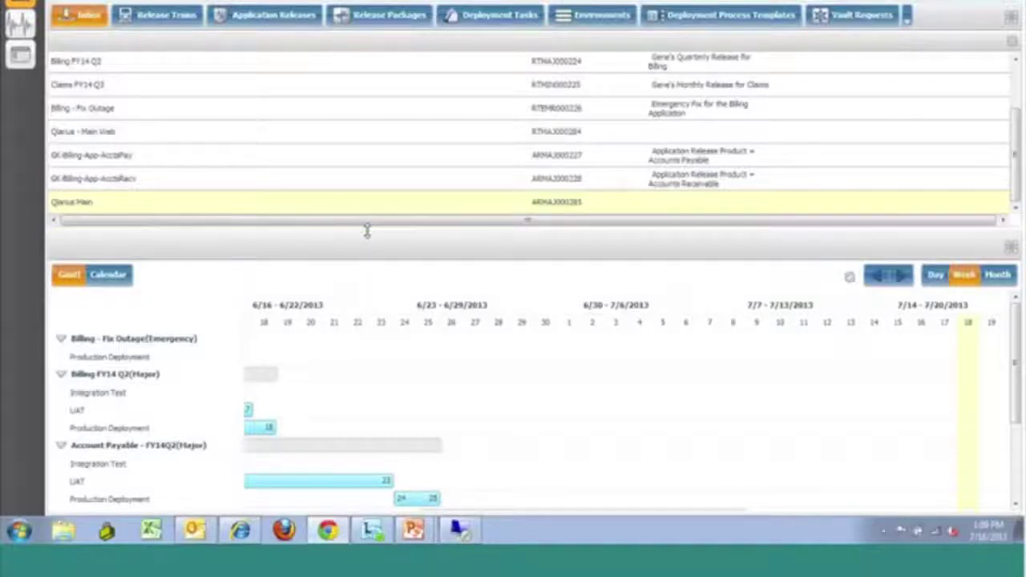
{"action": "left_click_drag", "start_coordinate": [1021, 393], "coordinate": [1016, 437]}
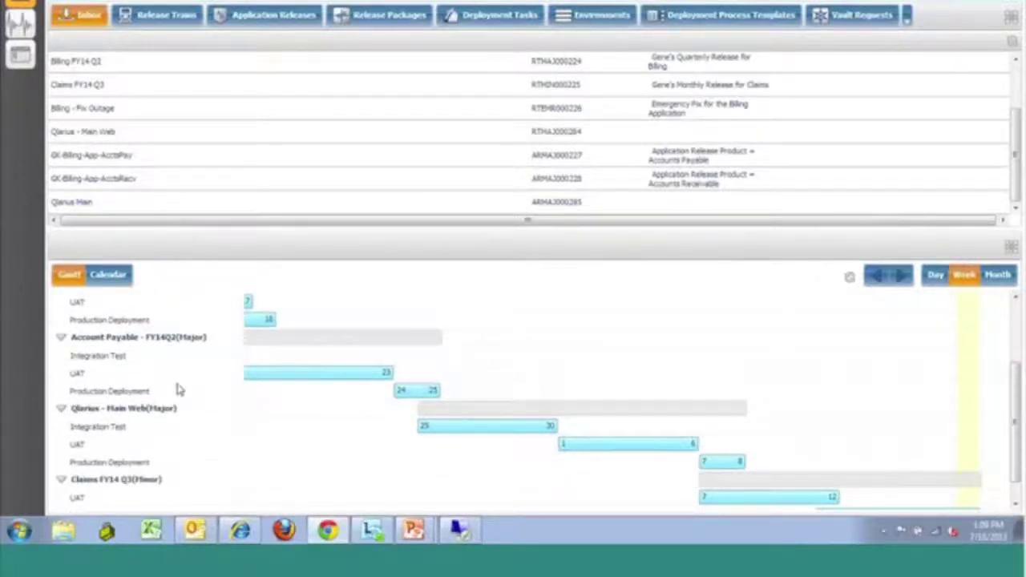
- View the July 8 entries in the monthly release calendar, then return to the Gantt view
{"action": "left_click", "coordinate": [111, 281]}
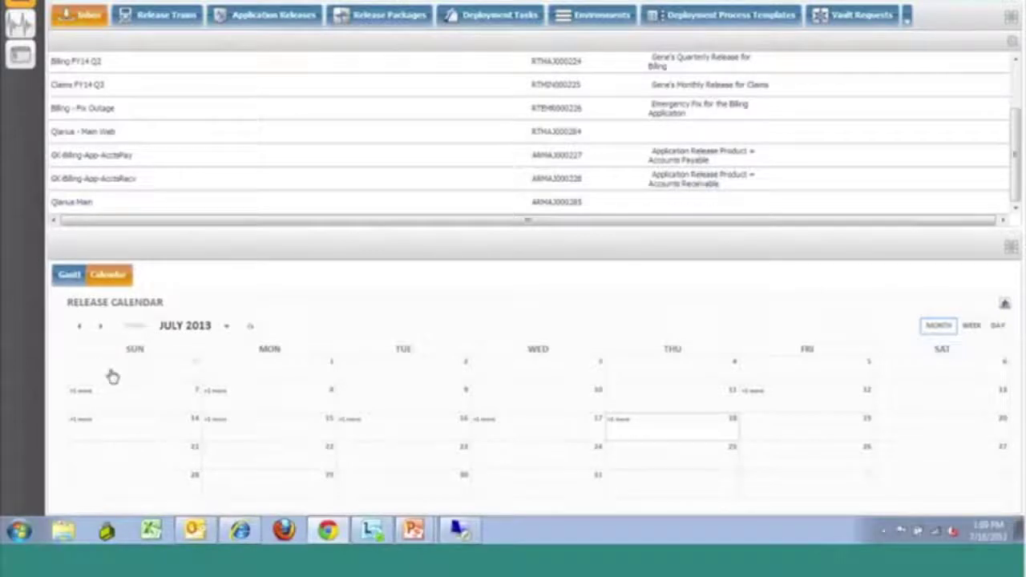
{"action": "left_click", "coordinate": [216, 393]}
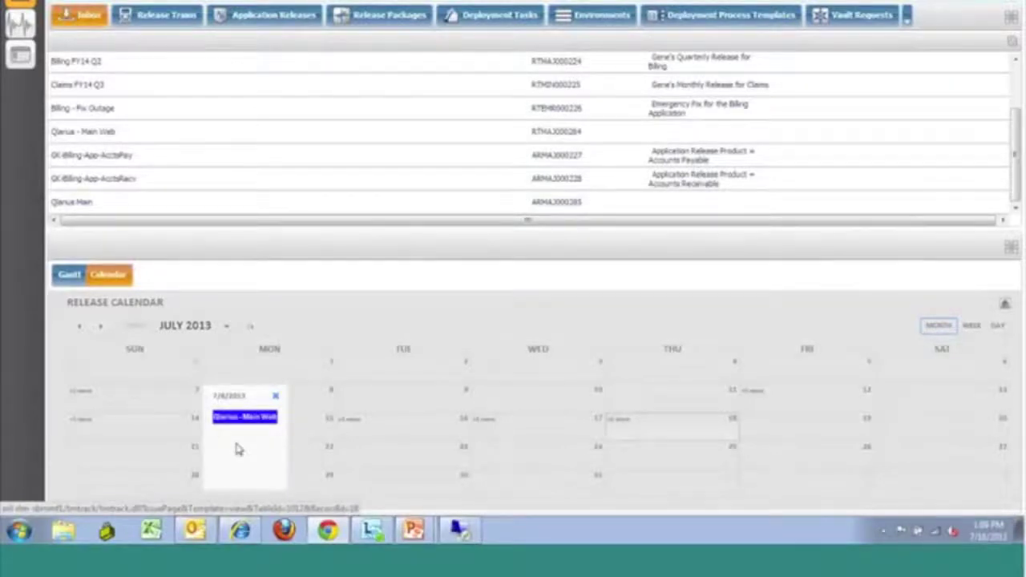
{"action": "left_click", "coordinate": [273, 399]}
{"action": "left_click", "coordinate": [68, 275]}
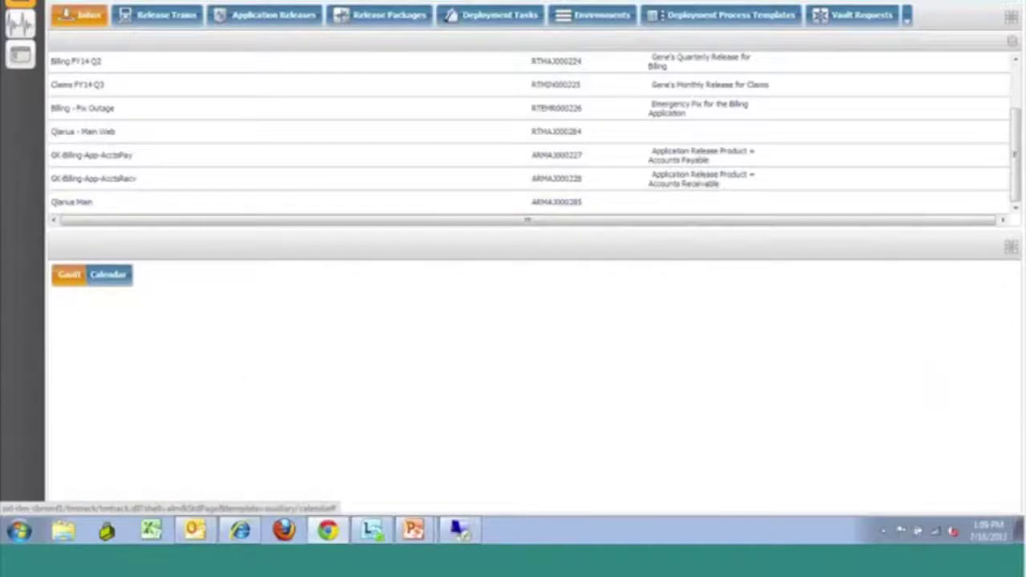
- Start a new release package and name it Qlarius RP_3
{"action": "mouse_move", "coordinate": [292, 485]}
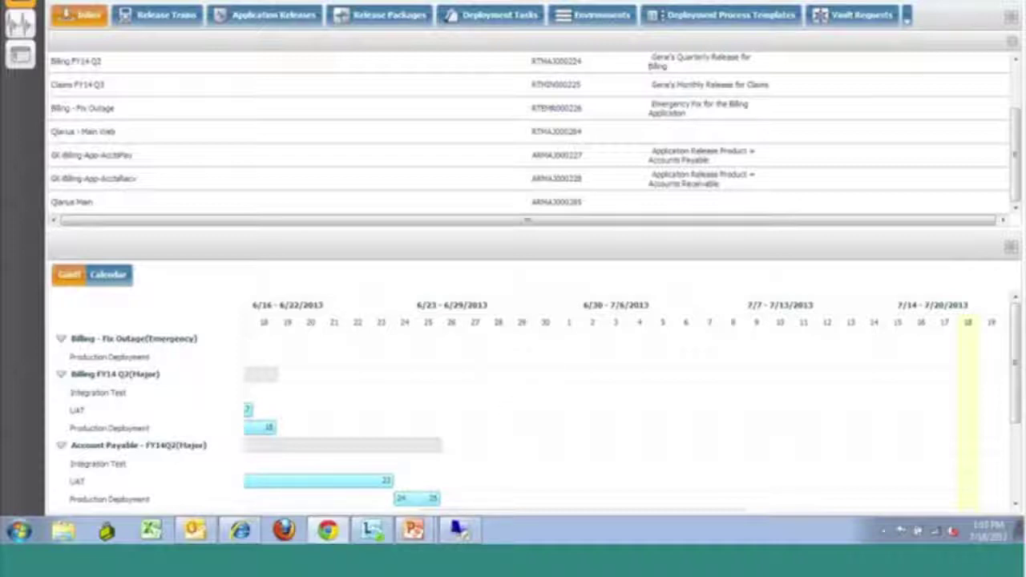
{"action": "left_click", "coordinate": [1000, 10]}
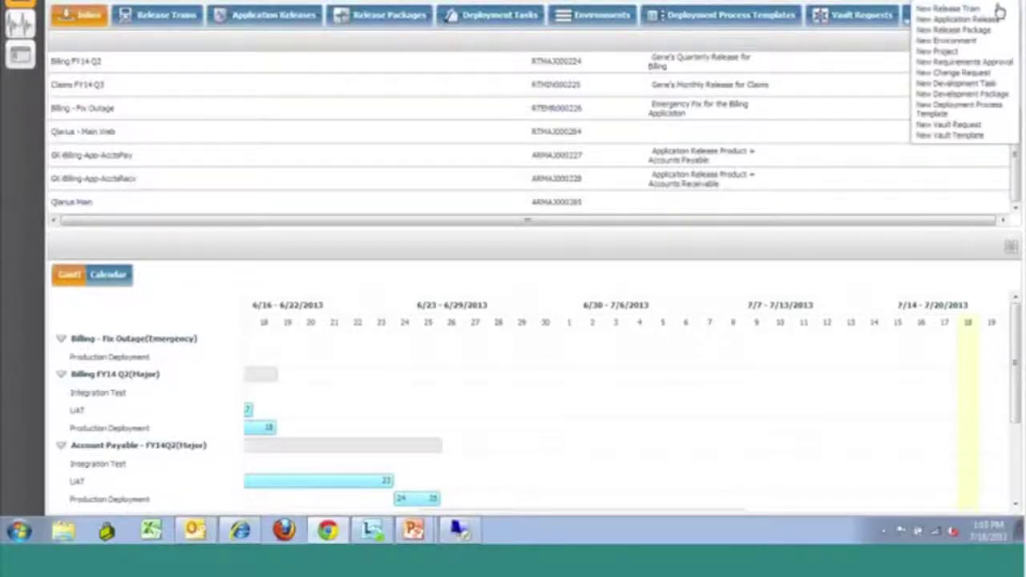
{"action": "left_click", "coordinate": [980, 29]}
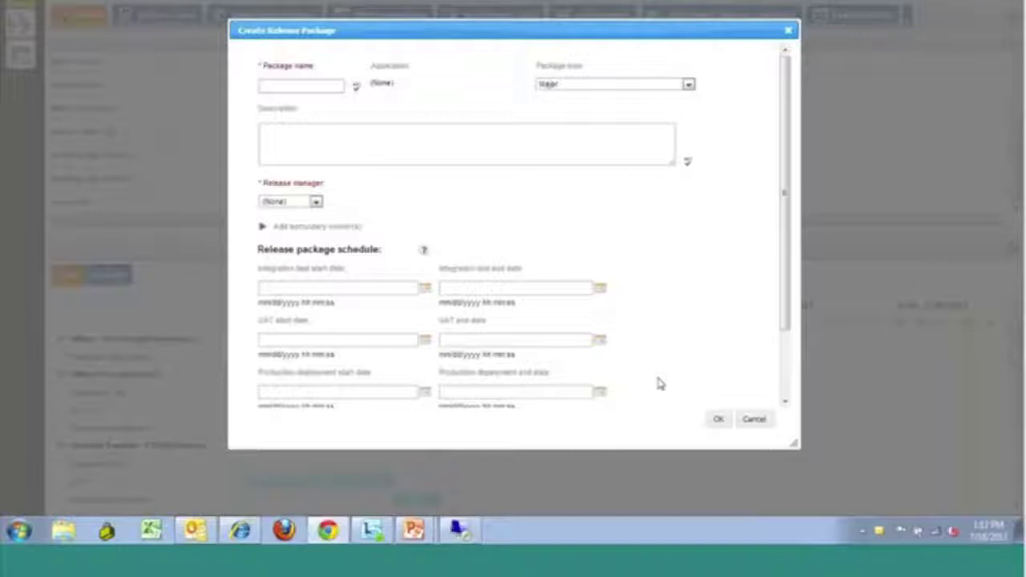
{"action": "left_click", "coordinate": [326, 87]}
{"action": "type", "text": "Ql"}
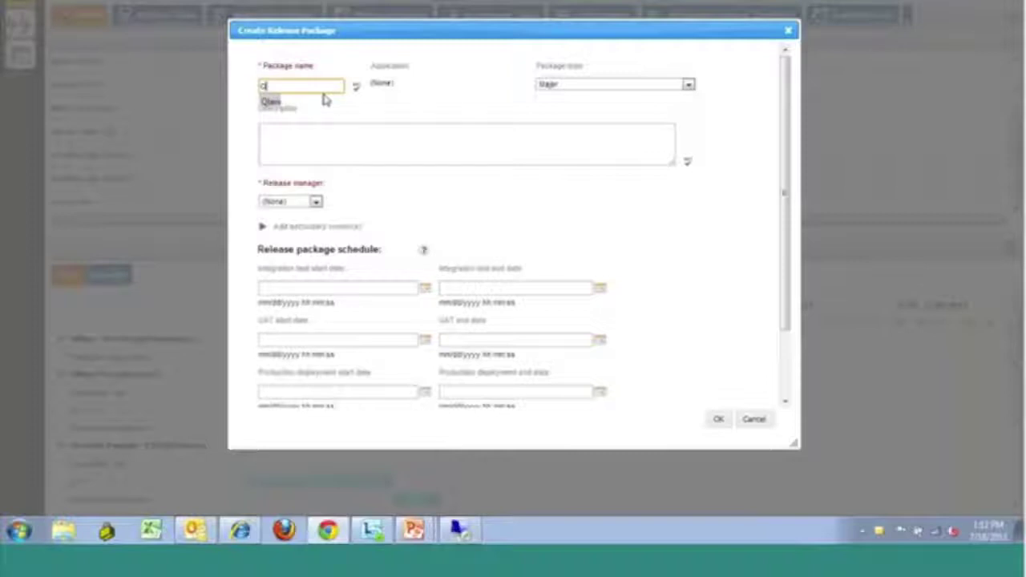
{"action": "left_click", "coordinate": [325, 99]}
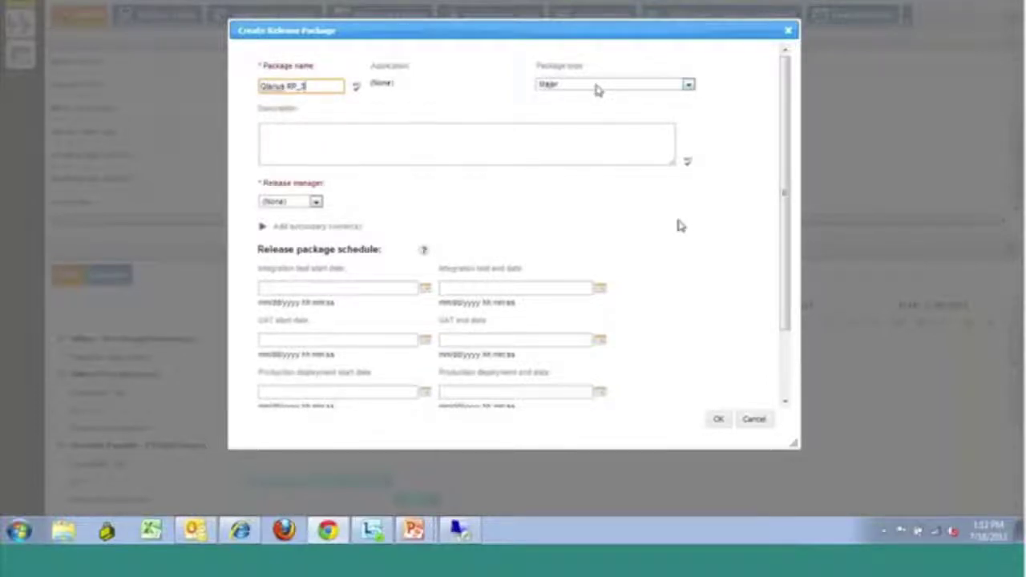
- Set the package type of the new release package to Minor
{"action": "left_click_drag", "start_coordinate": [784, 206], "coordinate": [784, 255]}
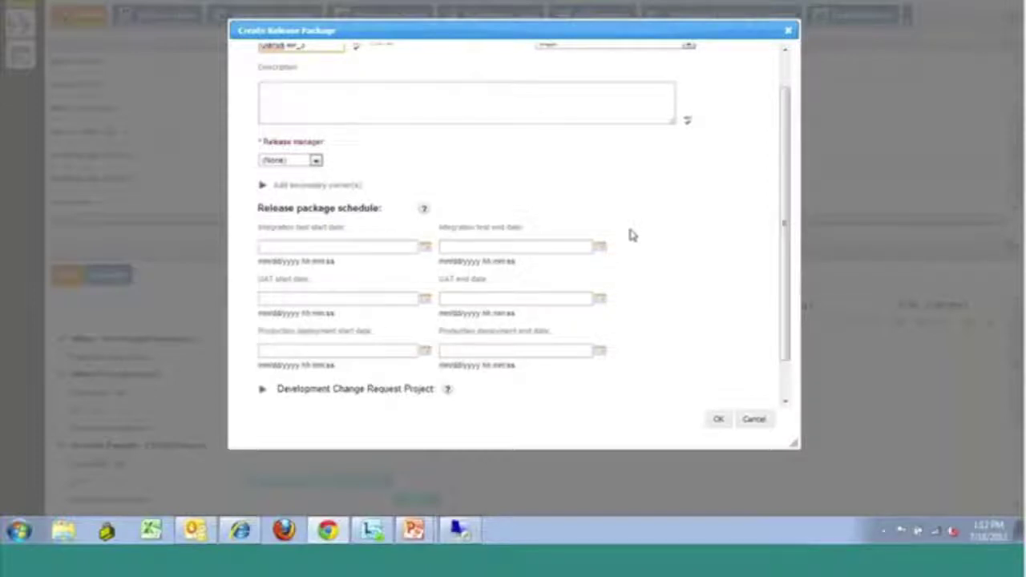
{"action": "left_click", "coordinate": [687, 48]}
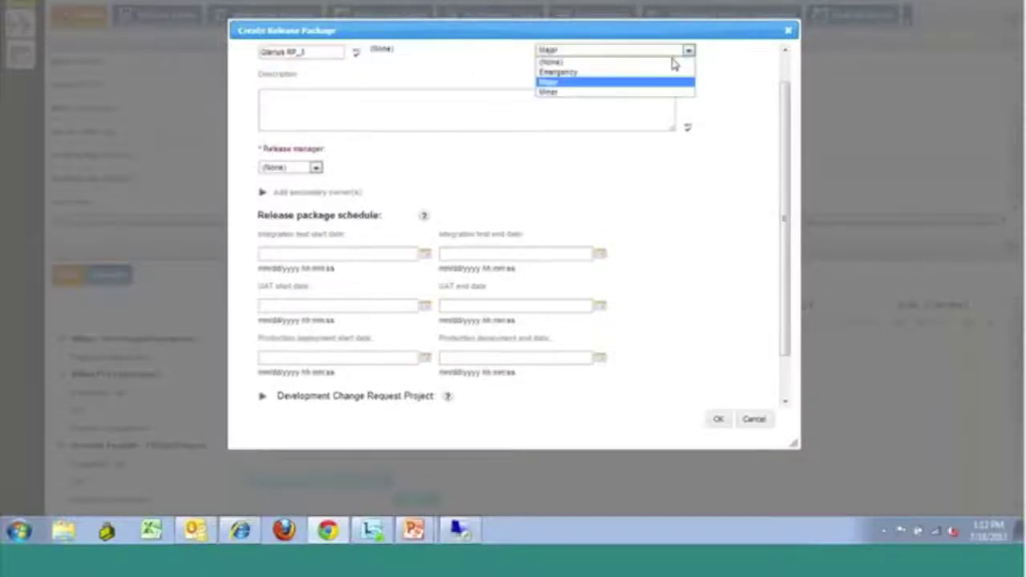
{"action": "left_click", "coordinate": [659, 95]}
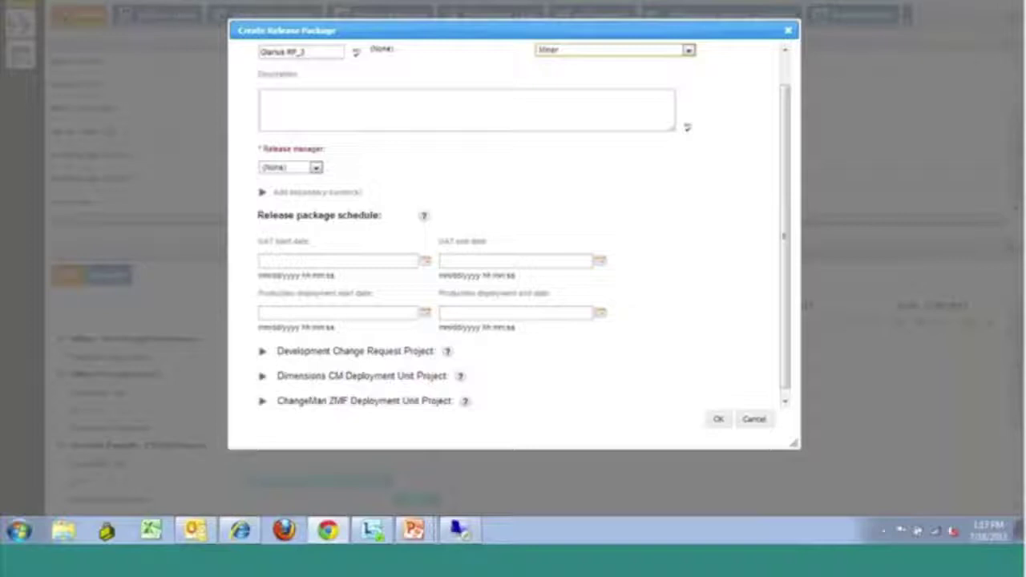
- Schedule UAT from "now" to "plus 5" and production deployment from "plus 6" to "plus 7"
{"action": "left_click", "coordinate": [405, 261]}
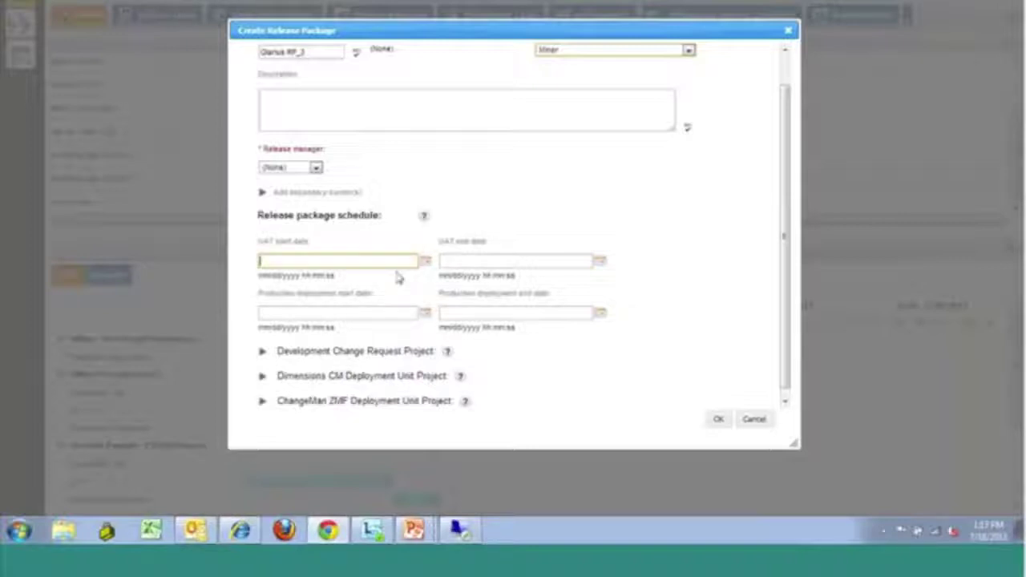
{"action": "type", "text": "07/"}
{"action": "key", "text": "Tab"}
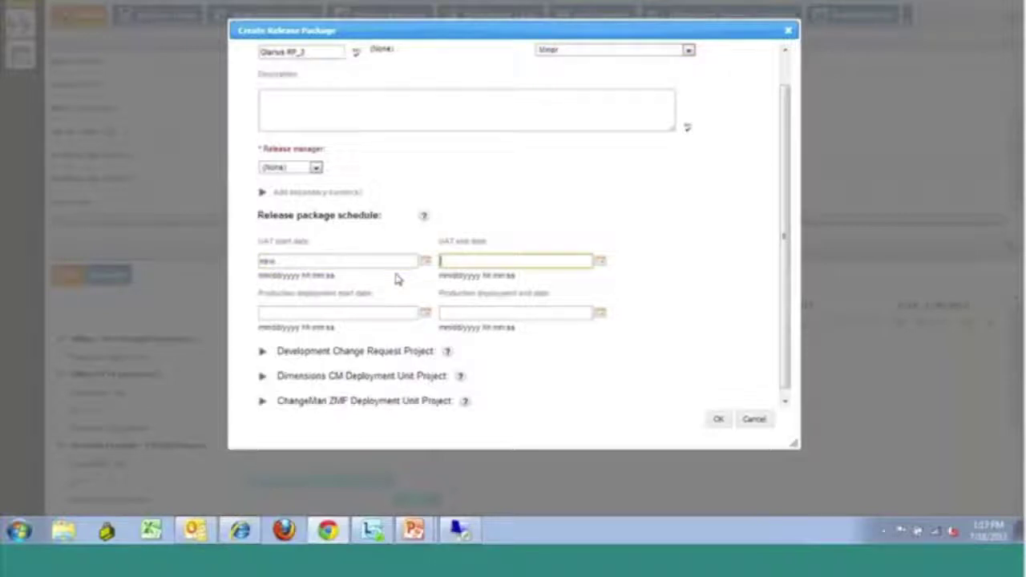
{"action": "type", "text": "07"}
{"action": "type", "text": "us 5"}
{"action": "key", "text": "Tab"}
{"action": "type", "text": "plus 6"}
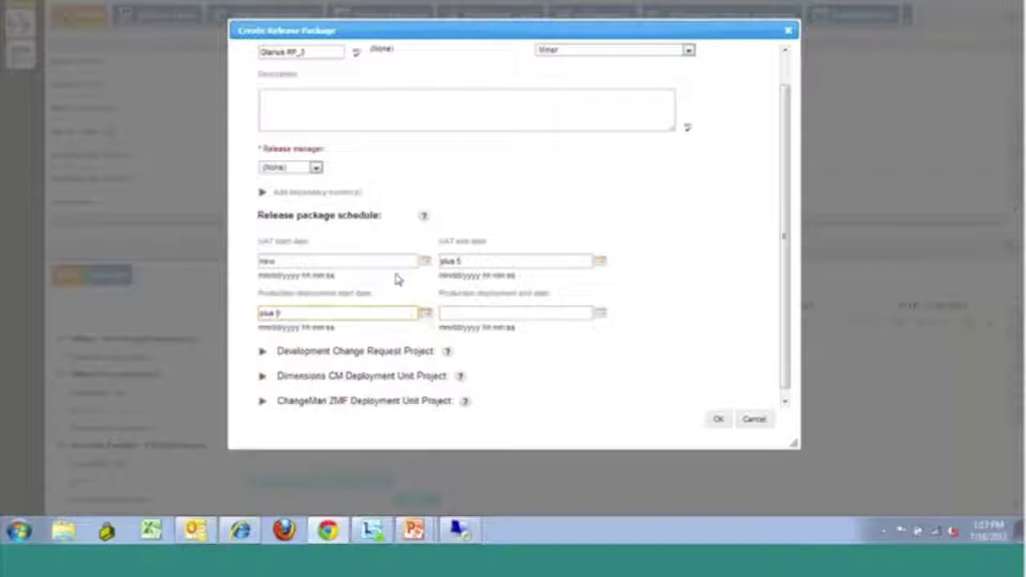
{"action": "key", "text": "Tab"}
{"action": "type", "text": "plus 7"}
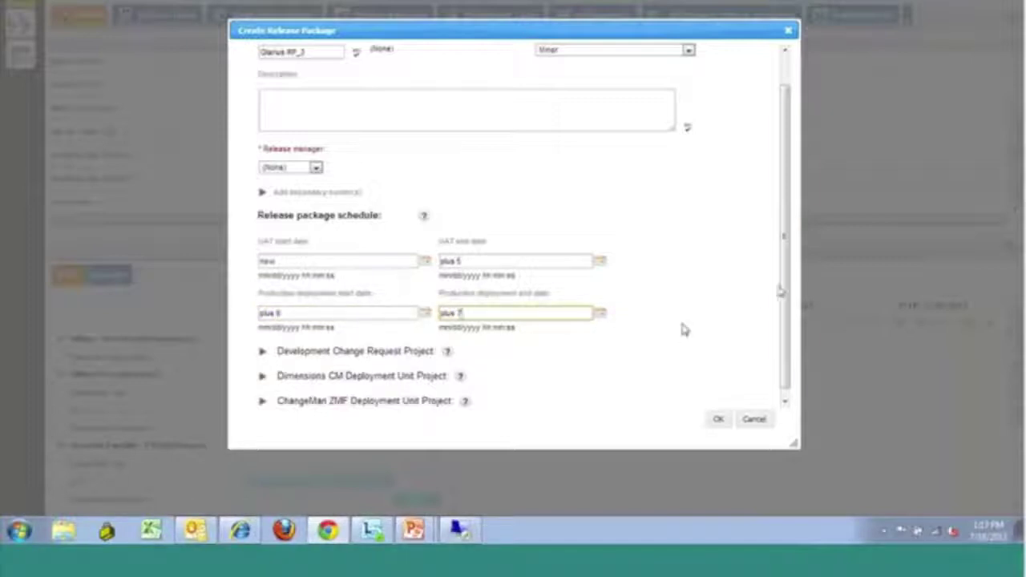
- Expand the Development Change Request Project section, retrieve its projects and browse the list
{"action": "scroll", "coordinate": [788, 328], "scroll_direction": "down", "scroll_amount": 1}
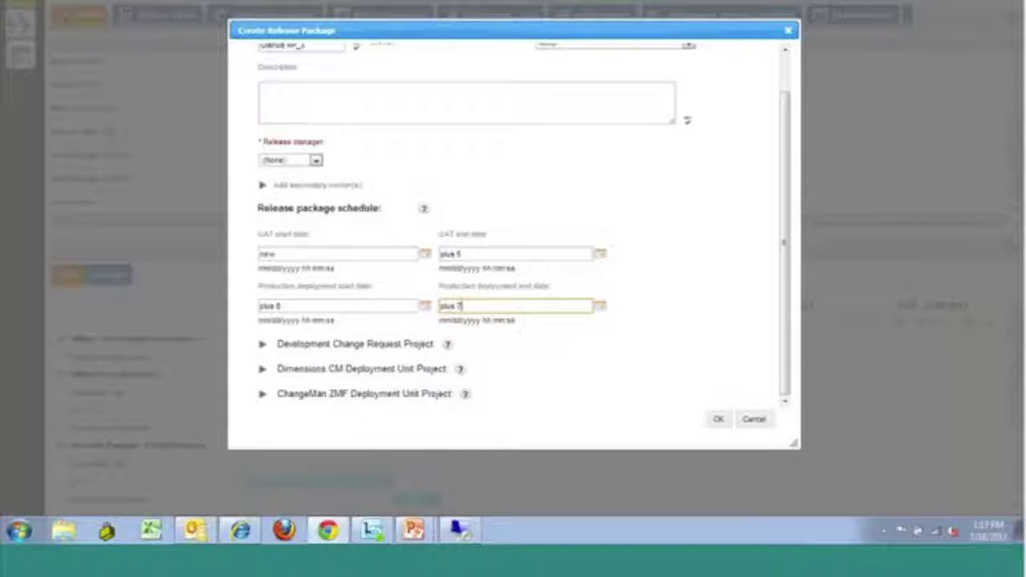
{"action": "left_click", "coordinate": [352, 344]}
{"action": "scroll", "coordinate": [442, 382], "scroll_direction": "down", "scroll_amount": 3}
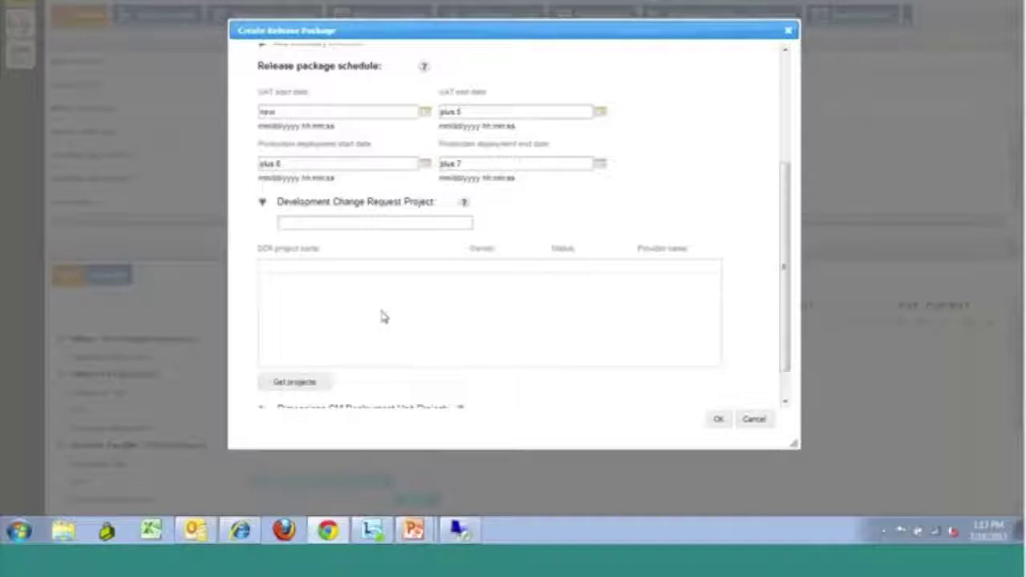
{"action": "left_click", "coordinate": [295, 382]}
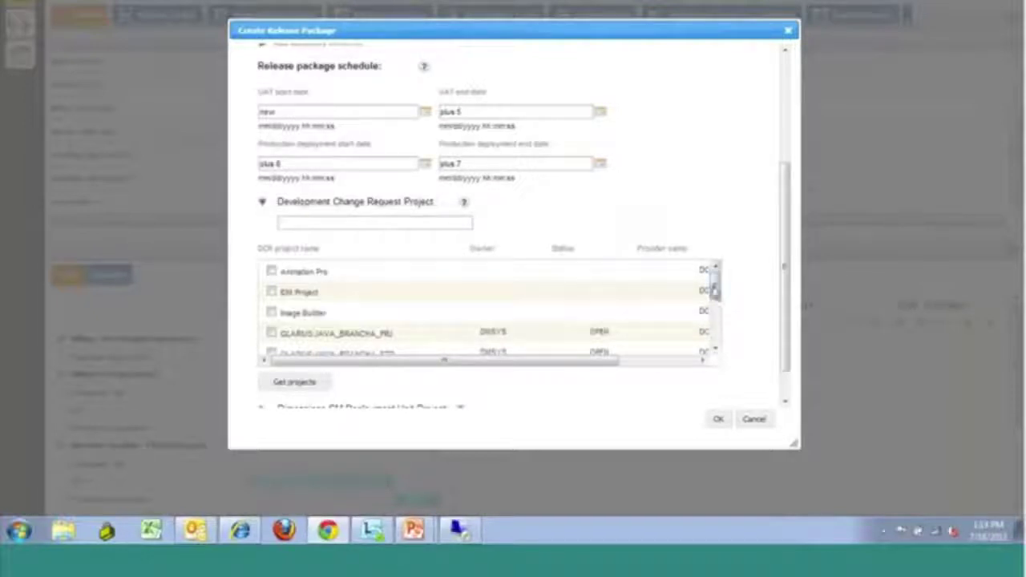
{"action": "left_click_drag", "start_coordinate": [715, 291], "coordinate": [716, 299]}
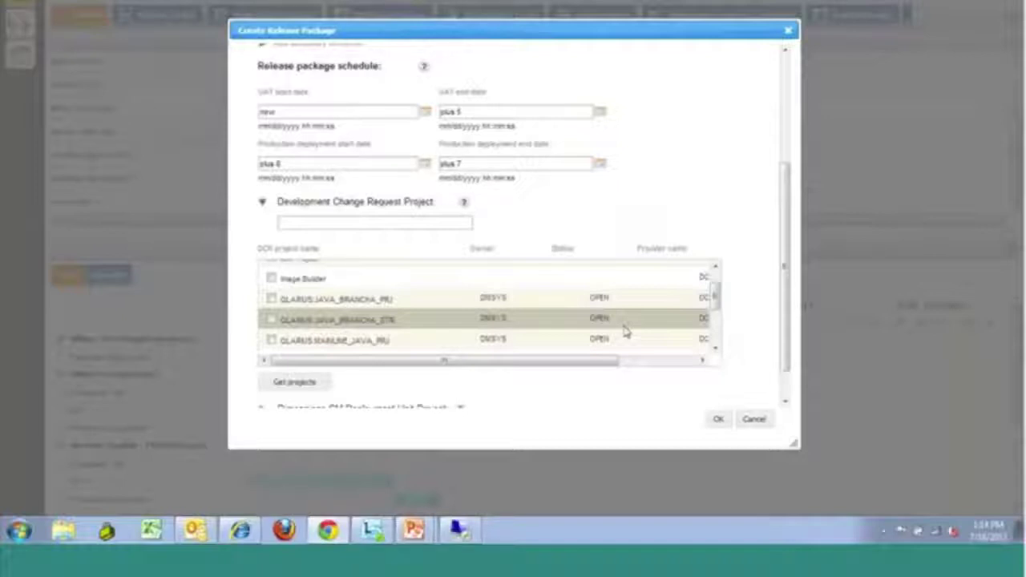
{"action": "left_click_drag", "start_coordinate": [783, 345], "coordinate": [534, 362]}
- Retrieve the Dimensions CM deployment unit projects and select the QLARIUS:MAINLINE_WEB_STR stream
{"action": "left_click", "coordinate": [261, 369]}
{"action": "scroll", "coordinate": [481, 374], "scroll_direction": "down", "scroll_amount": 5}
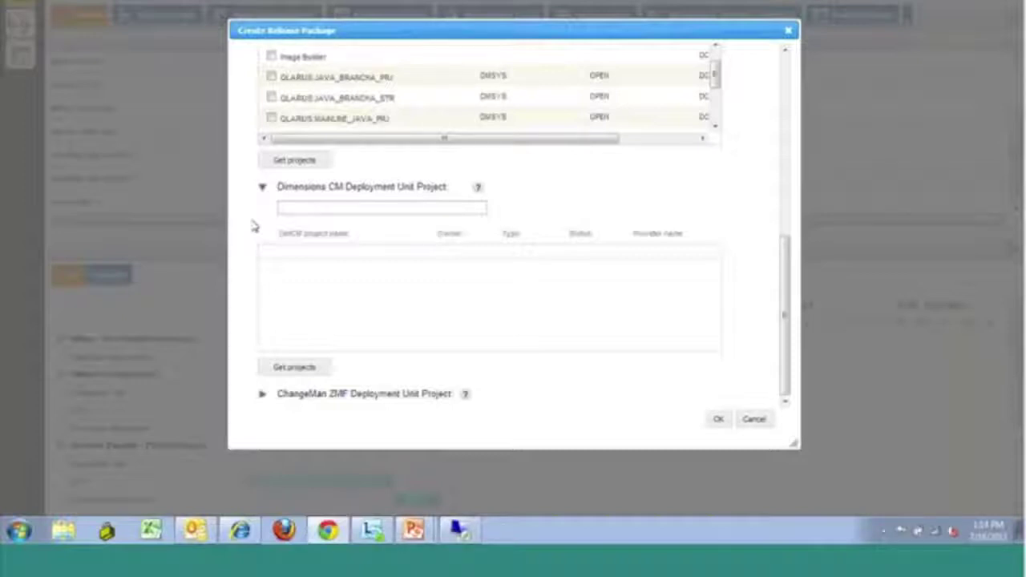
{"action": "left_click", "coordinate": [294, 368]}
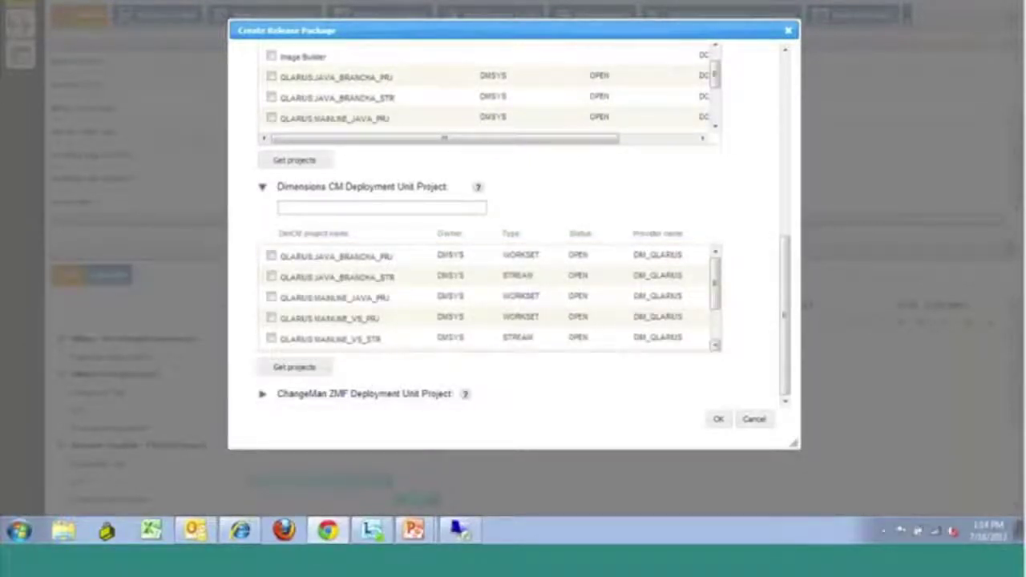
{"action": "scroll", "coordinate": [716, 303], "scroll_direction": "down", "scroll_amount": 1}
{"action": "scroll", "coordinate": [716, 303], "scroll_direction": "down", "scroll_amount": 3}
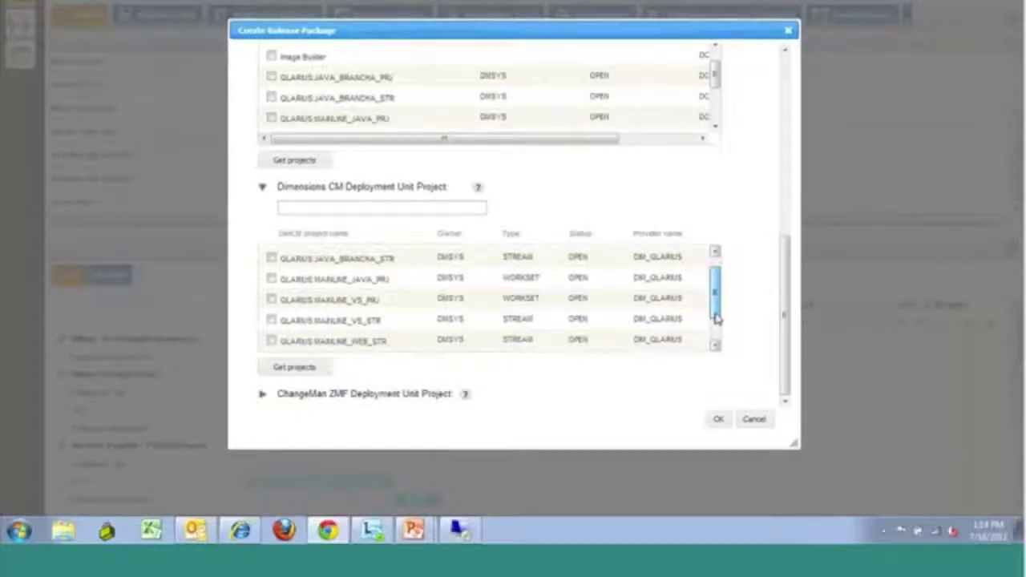
{"action": "left_click", "coordinate": [272, 324]}
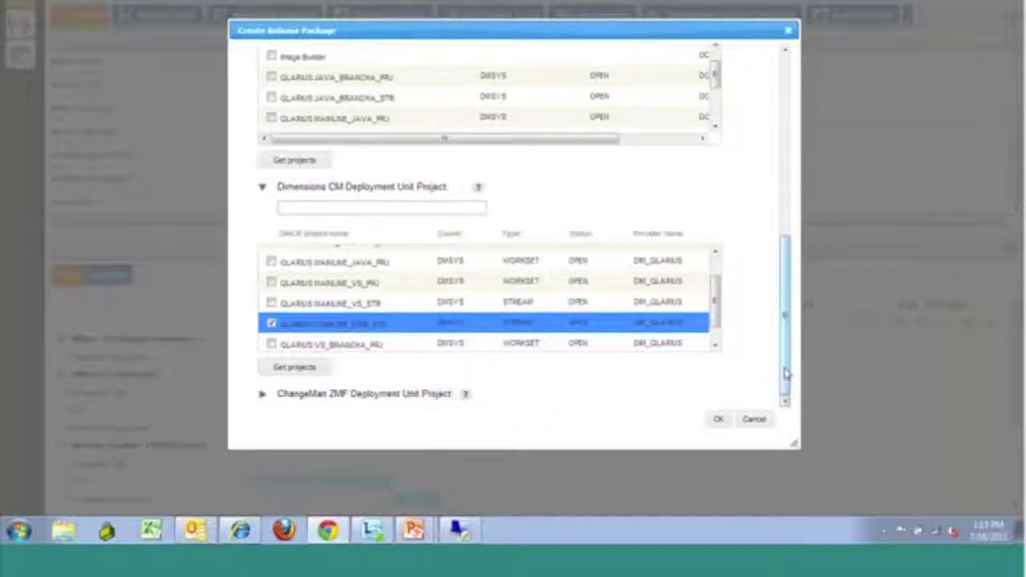
- Retrieve the ChangeMan ZMF deployment unit projects and select DMOA
{"action": "left_click", "coordinate": [263, 395]}
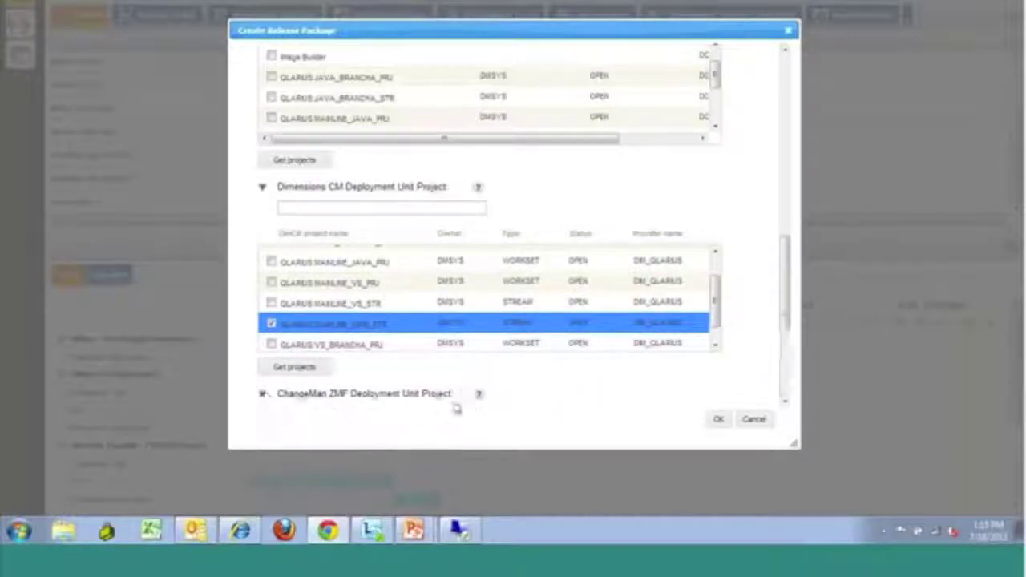
{"action": "scroll", "coordinate": [531, 389], "scroll_direction": "down", "scroll_amount": 3}
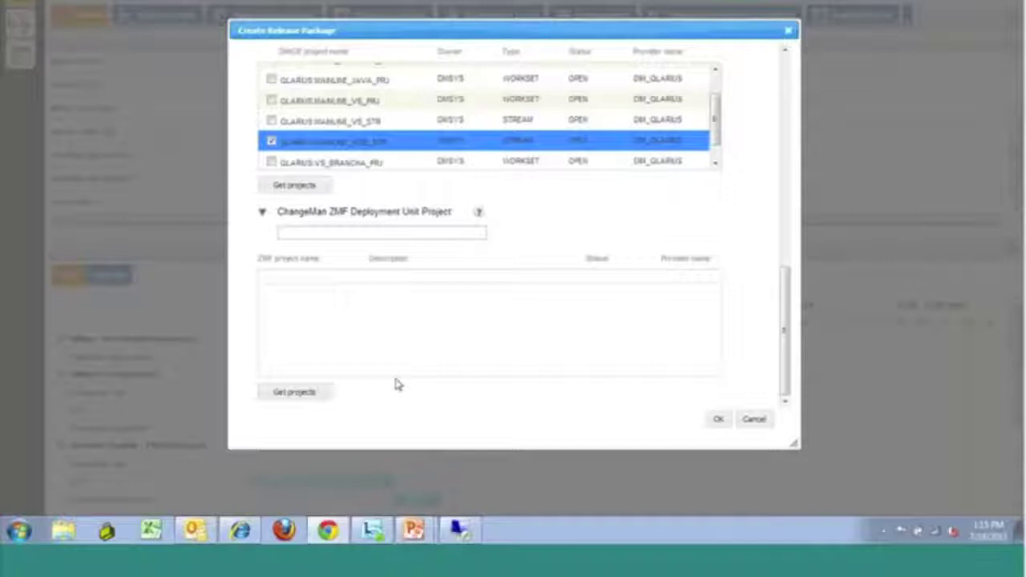
{"action": "left_click", "coordinate": [323, 392]}
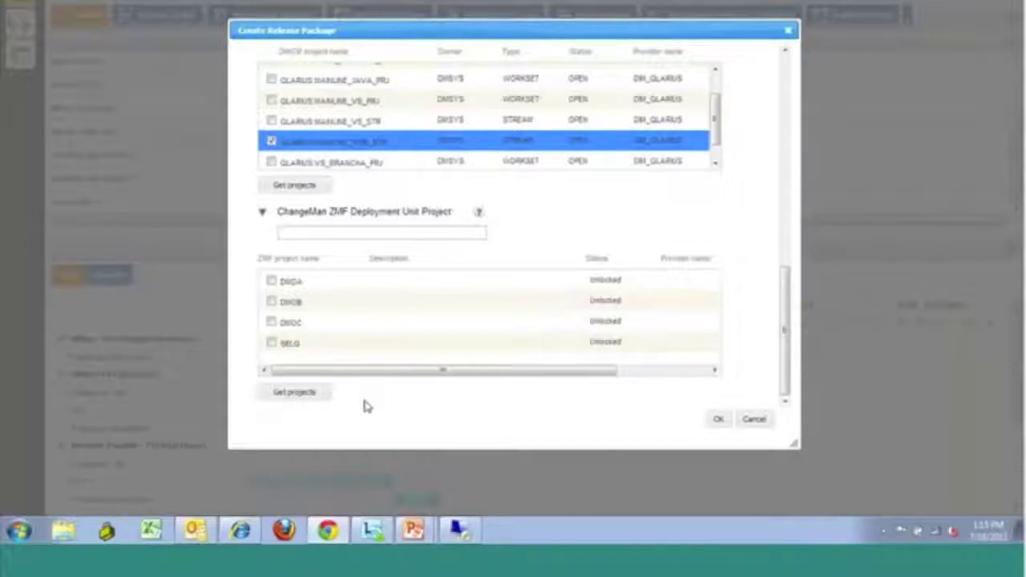
{"action": "left_click", "coordinate": [271, 282]}
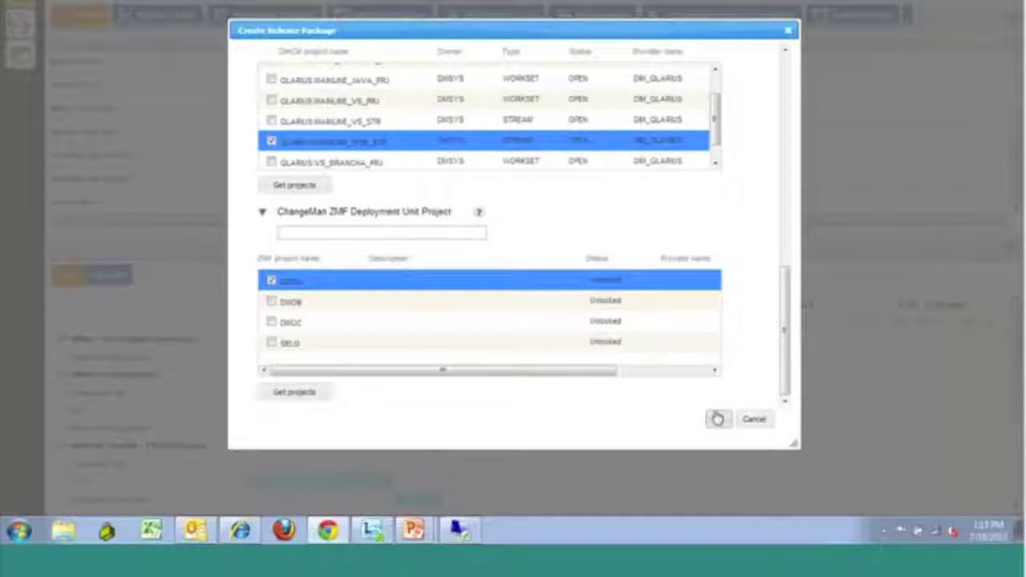
- Assign a release manager to the new release package and submit it
{"action": "scroll", "coordinate": [673, 433], "scroll_direction": "up", "scroll_amount": 1}
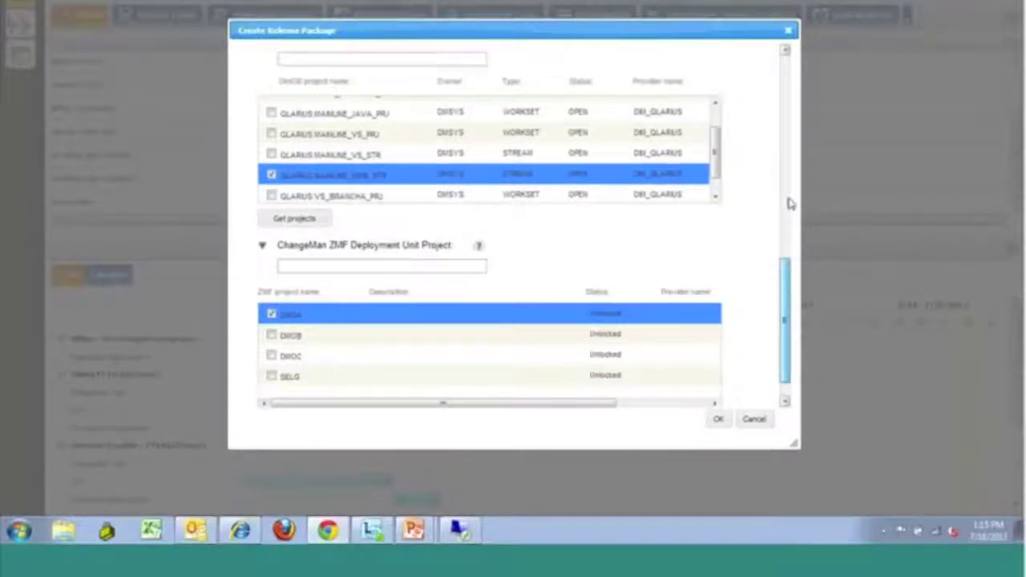
{"action": "scroll", "coordinate": [791, 201], "scroll_direction": "up", "scroll_amount": 10}
{"action": "left_click", "coordinate": [318, 230]}
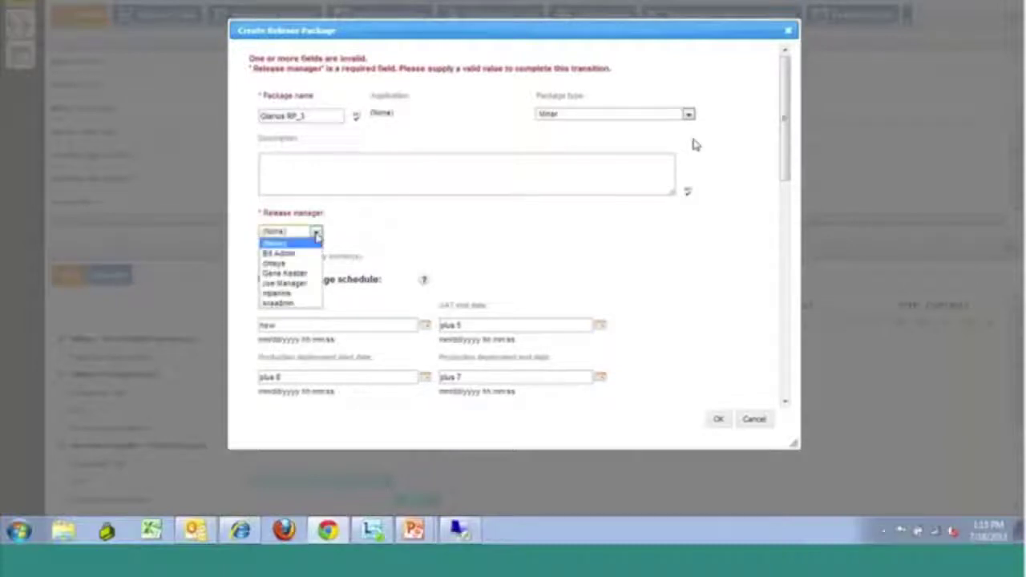
{"action": "left_click", "coordinate": [279, 292]}
{"action": "left_click", "coordinate": [720, 421]}
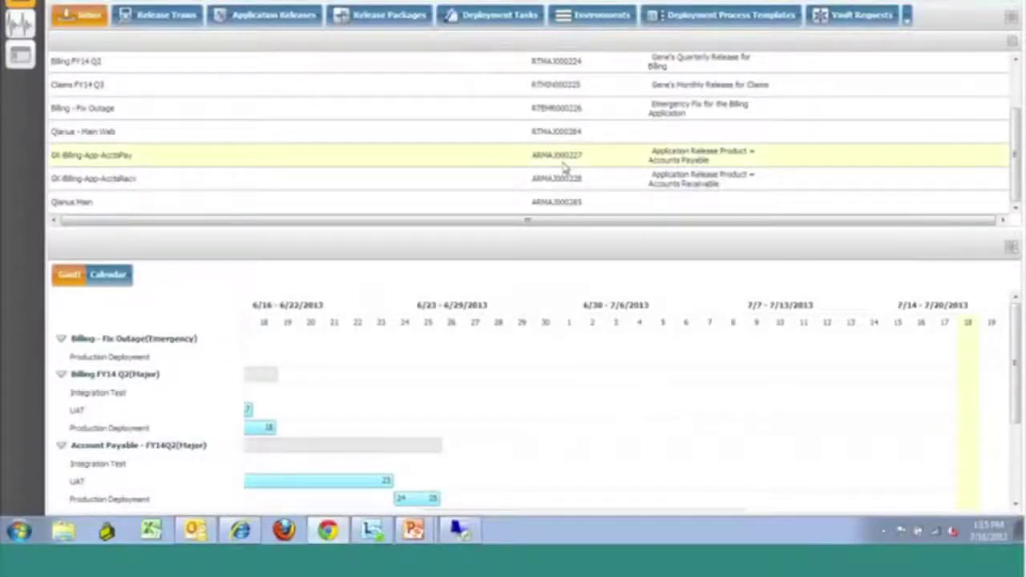
- Open the Qlarius RP_3 release package from the release package list in a full-size details view
{"action": "left_click", "coordinate": [405, 16]}
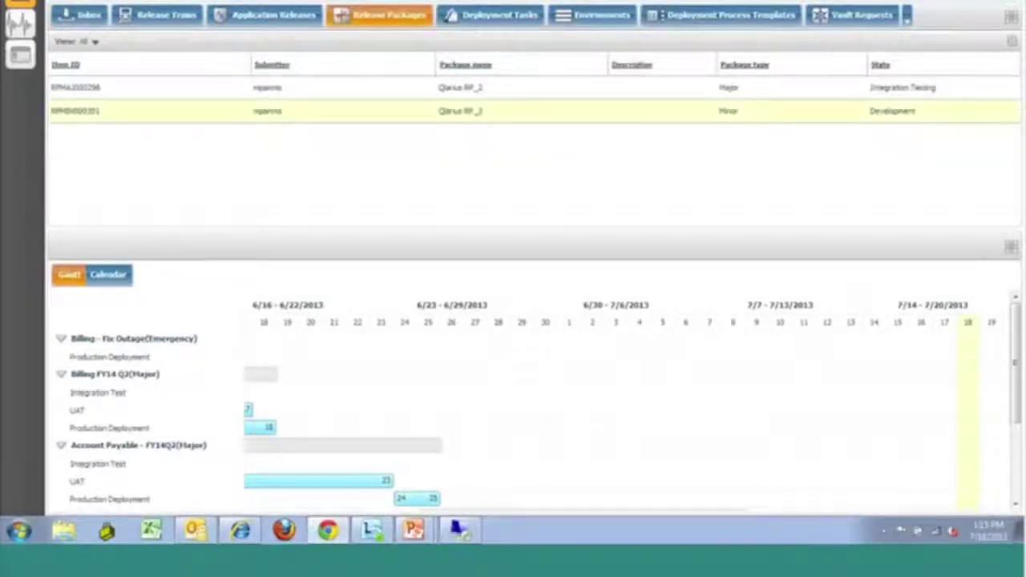
{"action": "left_click", "coordinate": [717, 111]}
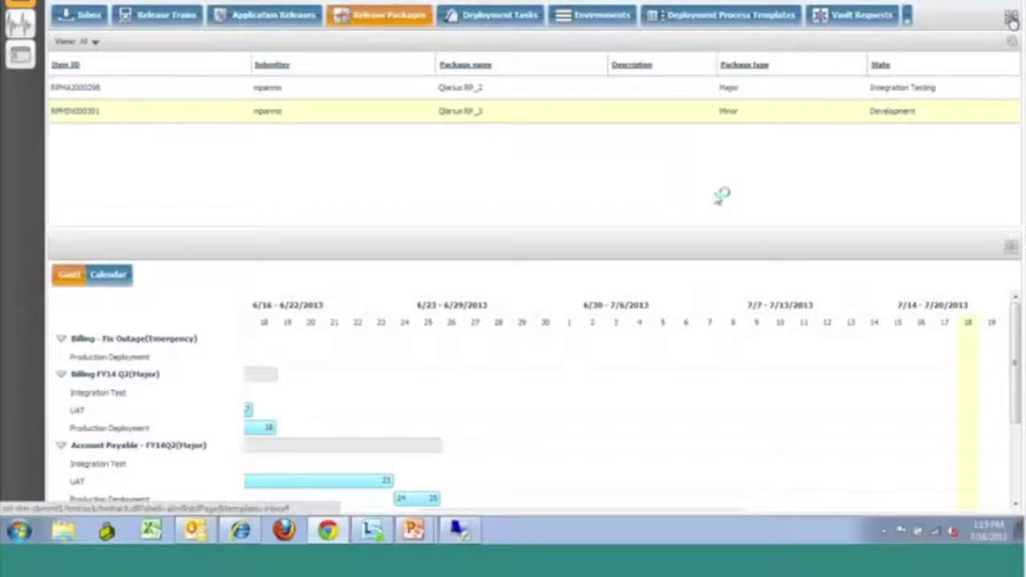
{"action": "left_click", "coordinate": [548, 202]}
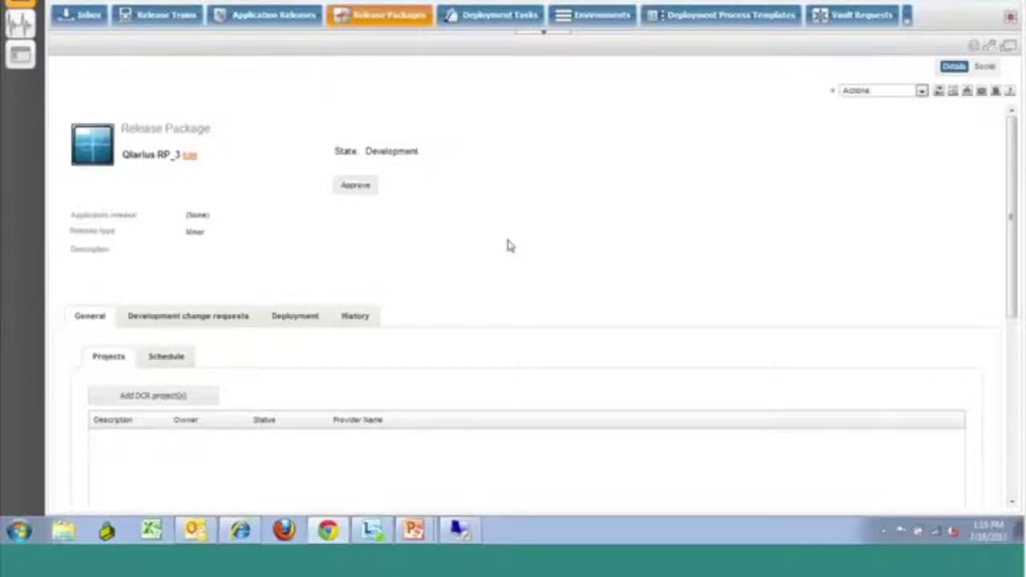
- Review the package's linked Dimensions CM and ChangeMan ZMF projects and its schedule dates
{"action": "scroll", "coordinate": [561, 271], "scroll_direction": "down", "scroll_amount": 4}
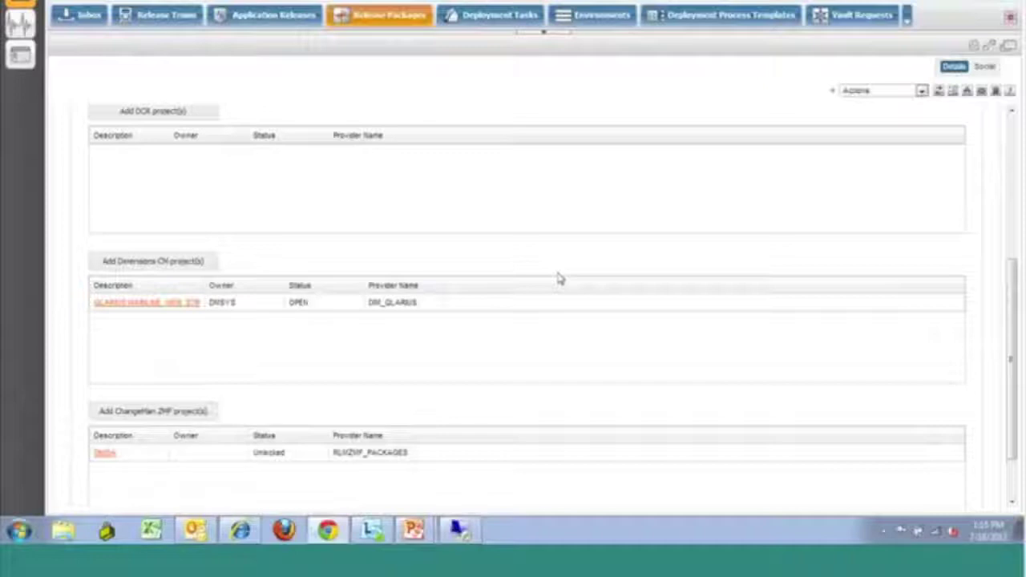
{"action": "scroll", "coordinate": [559, 278], "scroll_direction": "up", "scroll_amount": 1}
{"action": "scroll", "coordinate": [559, 278], "scroll_direction": "up", "scroll_amount": 1}
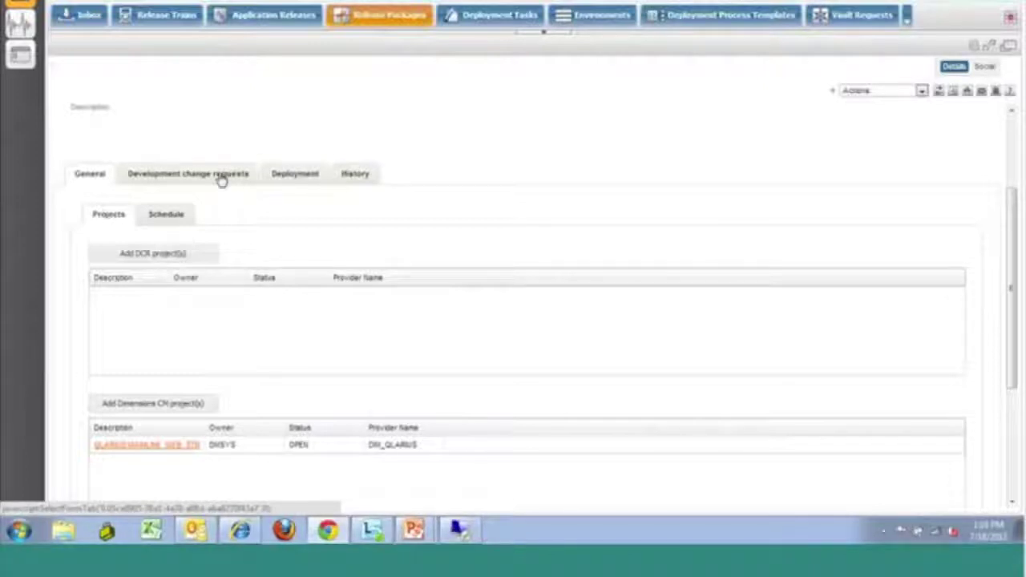
{"action": "left_click", "coordinate": [167, 217]}
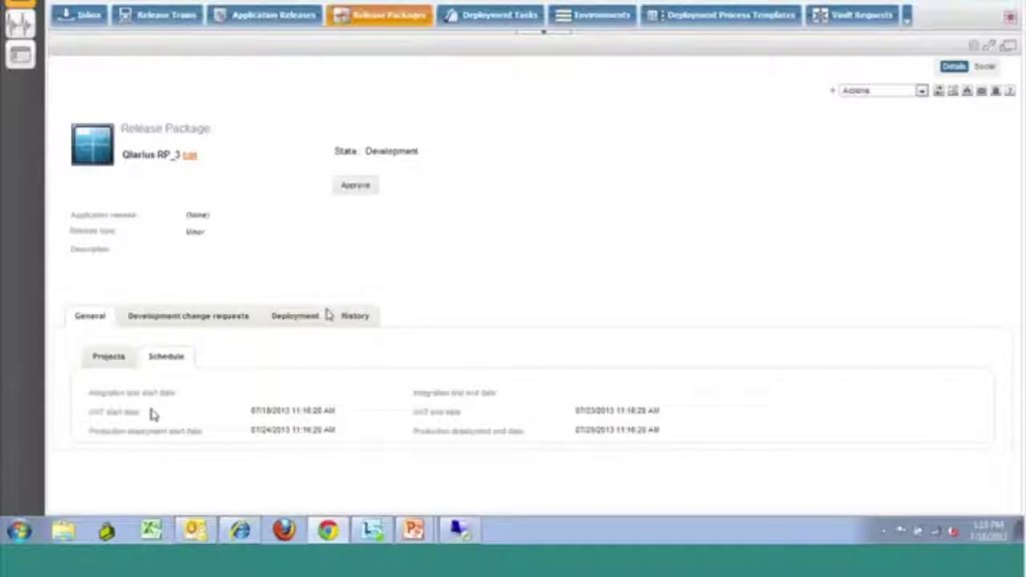
- Start adding deployment units to the package, retrieve the Dimensions CM baselines and select QLARIUS:QLARIUS RP_3
{"action": "left_click", "coordinate": [299, 320]}
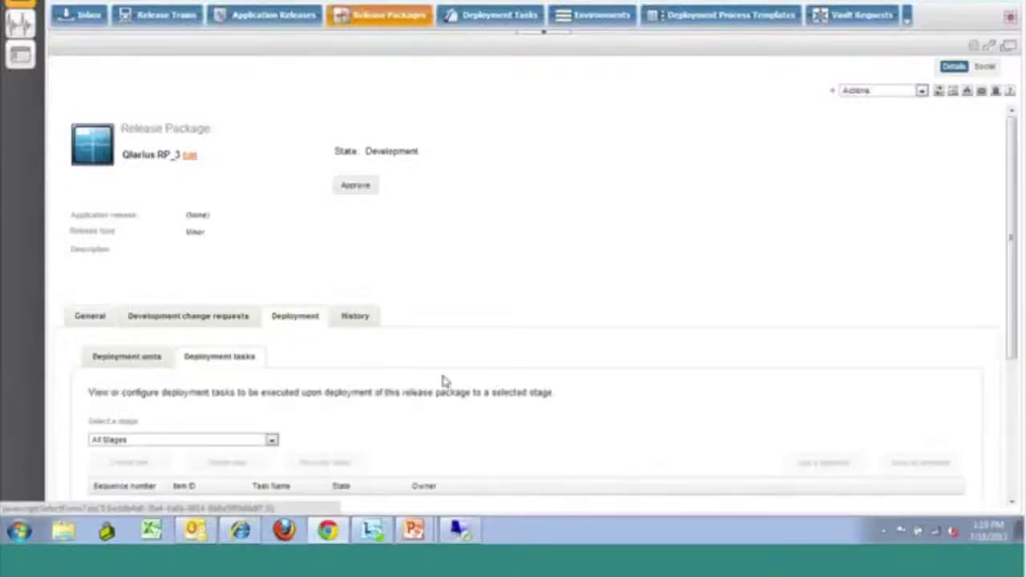
{"action": "scroll", "coordinate": [442, 383], "scroll_direction": "down", "scroll_amount": 3}
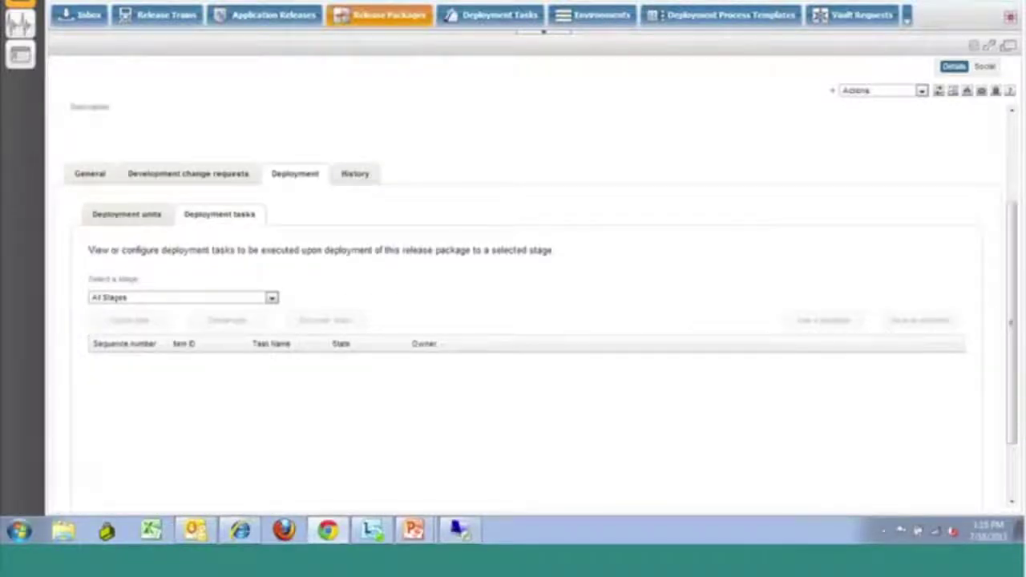
{"action": "left_click", "coordinate": [168, 218]}
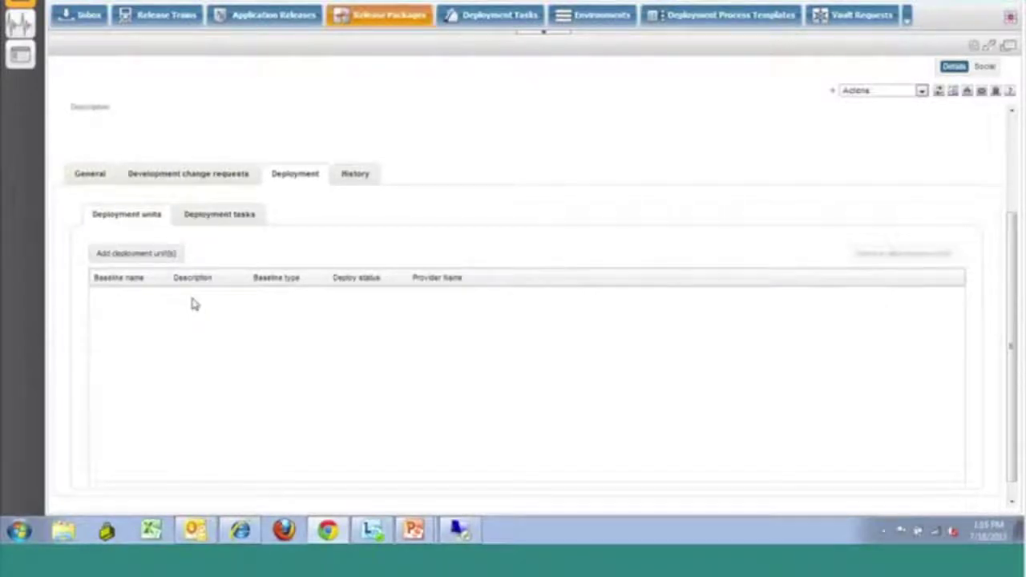
{"action": "left_click", "coordinate": [167, 254]}
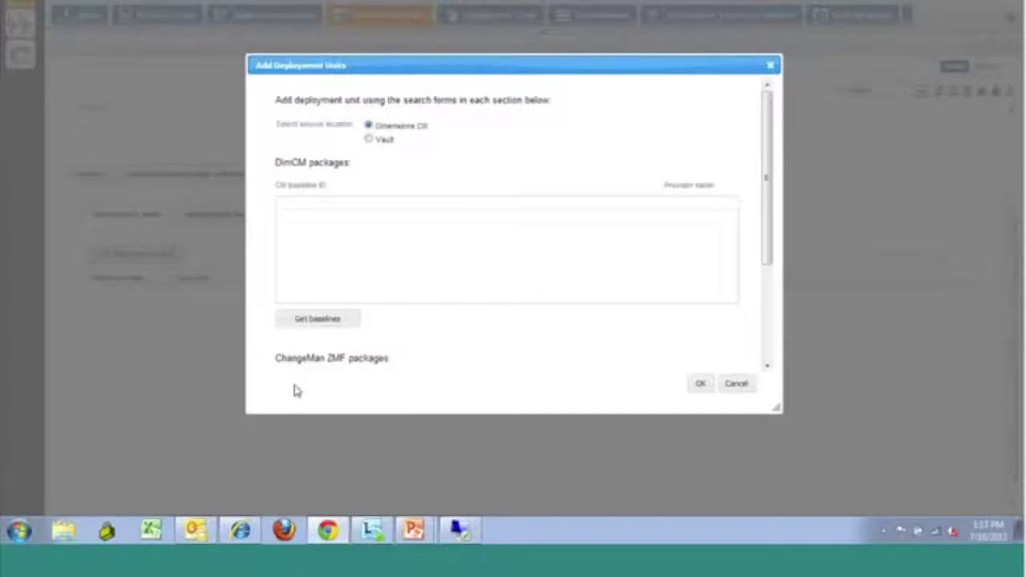
{"action": "left_click", "coordinate": [303, 321]}
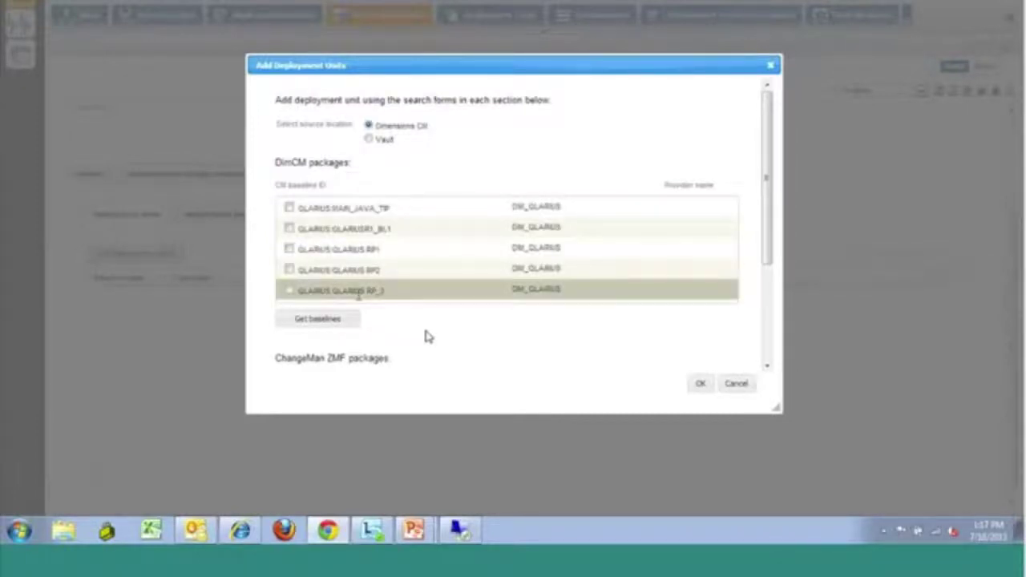
{"action": "left_click", "coordinate": [290, 290]}
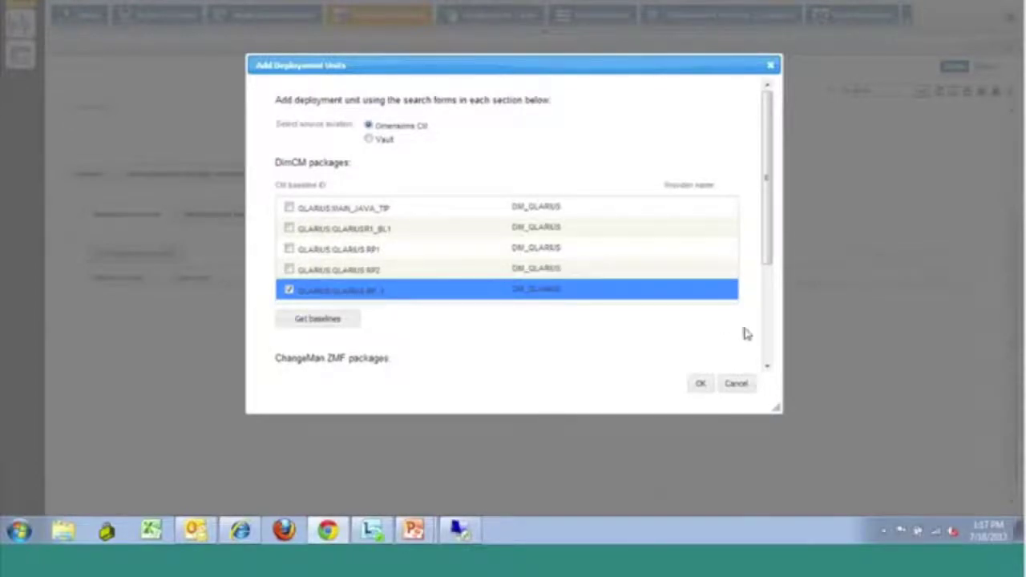
- Retrieve the ChangeMan ZMF packages, select the listed test package and add the chosen deployment units to the release package
{"action": "left_click", "coordinate": [767, 336]}
{"action": "left_click", "coordinate": [321, 359]}
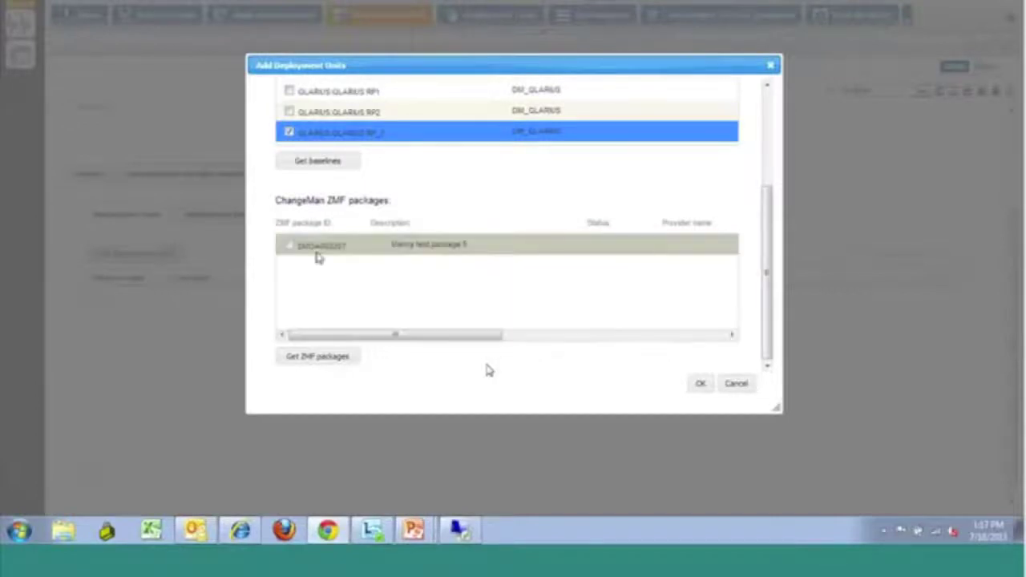
{"action": "left_click", "coordinate": [289, 246]}
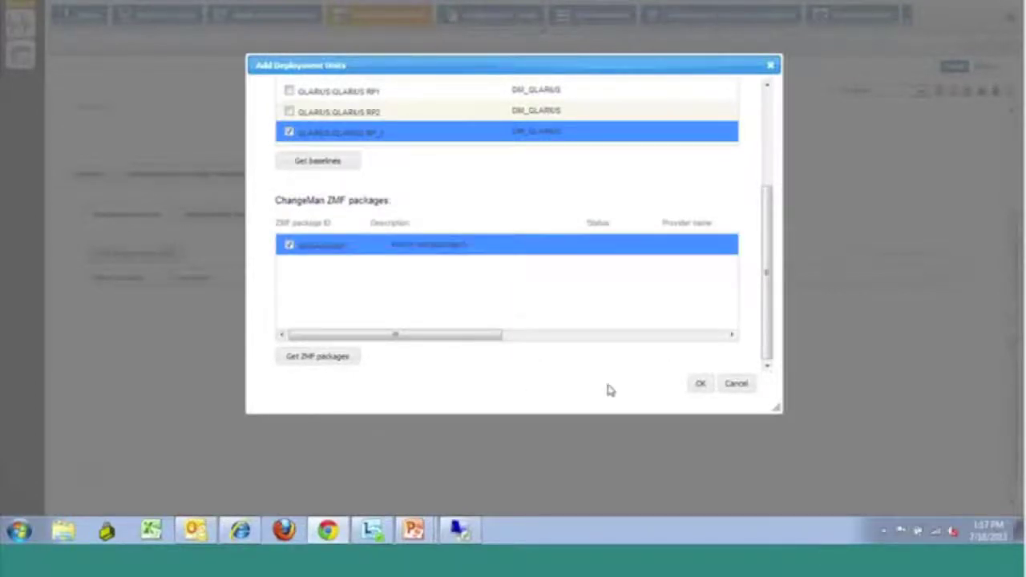
{"action": "left_click", "coordinate": [701, 384]}
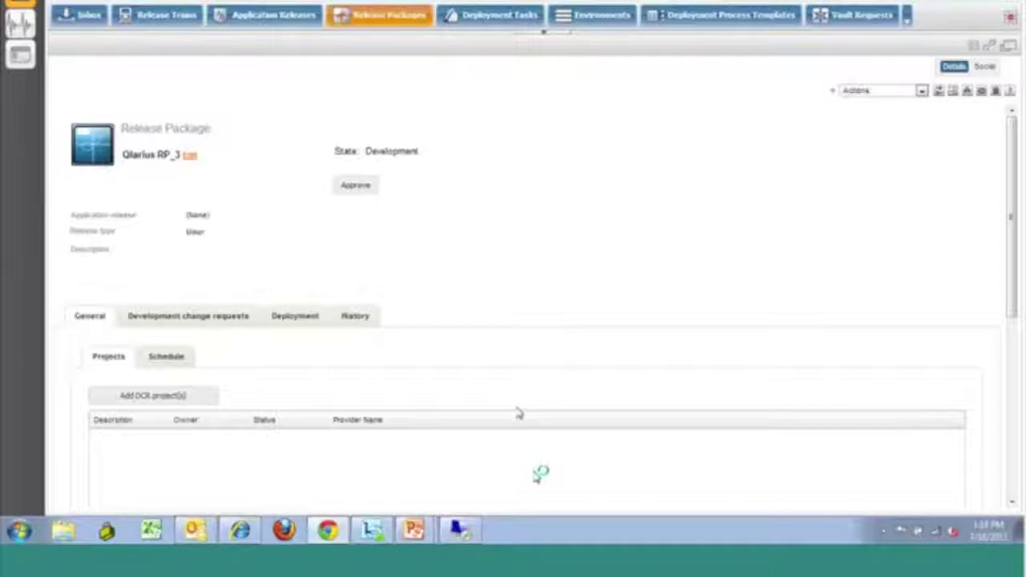
- Review the deployment units attached to the Qlarius RP_3 release package
{"action": "scroll", "coordinate": [317, 263], "scroll_direction": "down", "scroll_amount": 1}
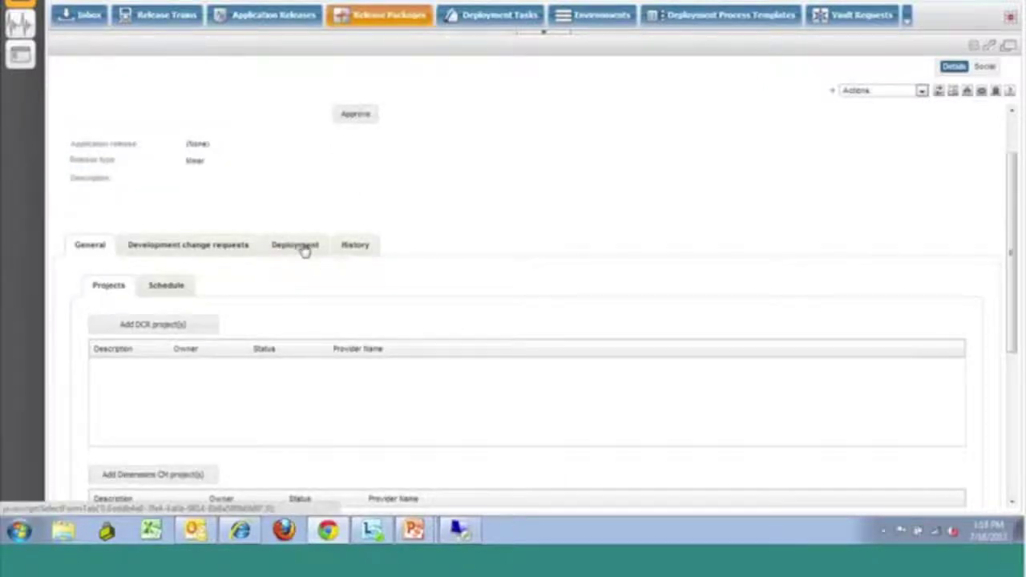
{"action": "left_click", "coordinate": [304, 247]}
{"action": "left_click", "coordinate": [95, 291]}
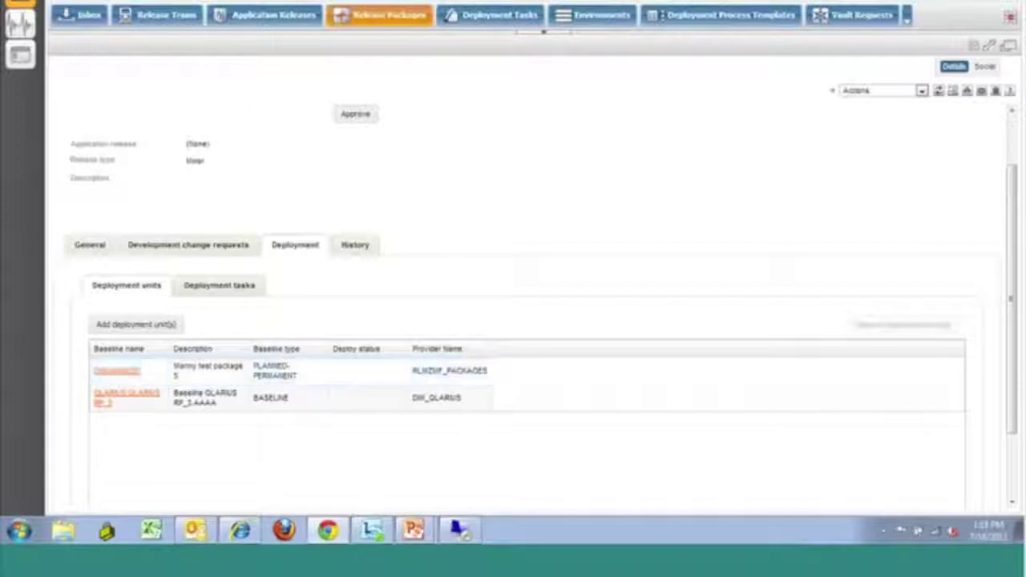
- Start a new deployment task for the UAT stage with the Dimensions CM deployment task type
{"action": "left_click", "coordinate": [241, 290]}
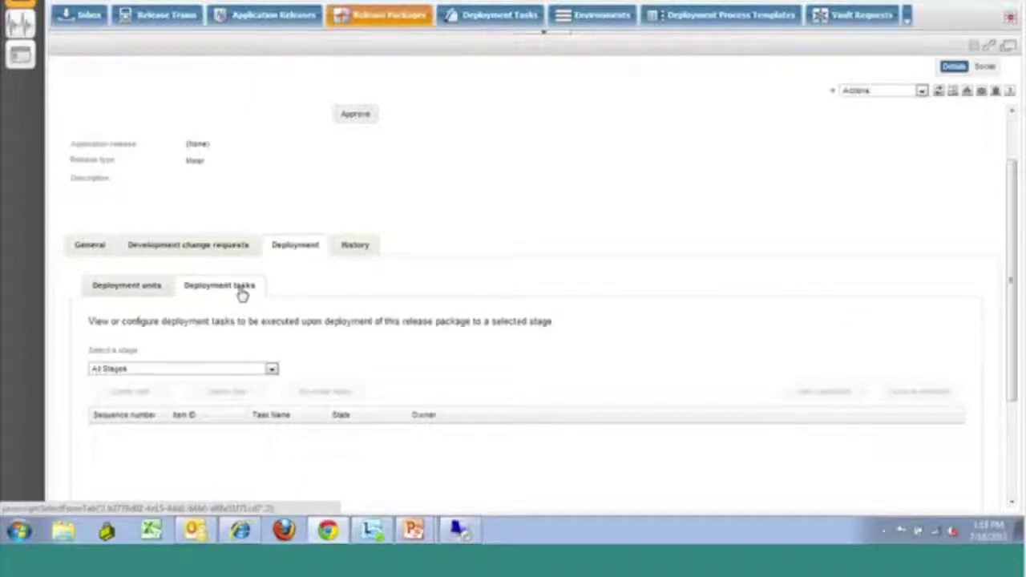
{"action": "left_click", "coordinate": [229, 370]}
{"action": "left_click", "coordinate": [229, 391]}
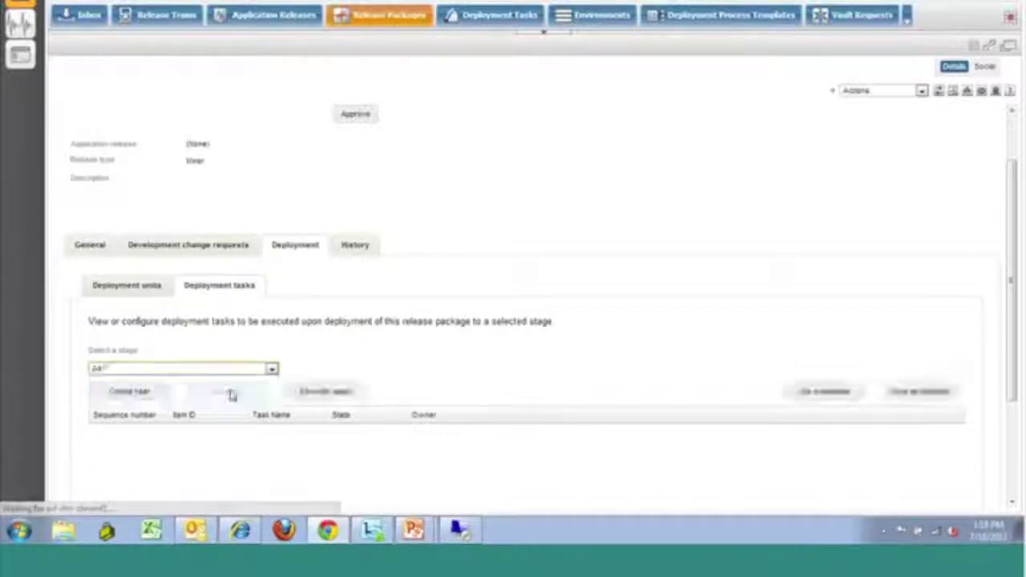
{"action": "left_click", "coordinate": [139, 393]}
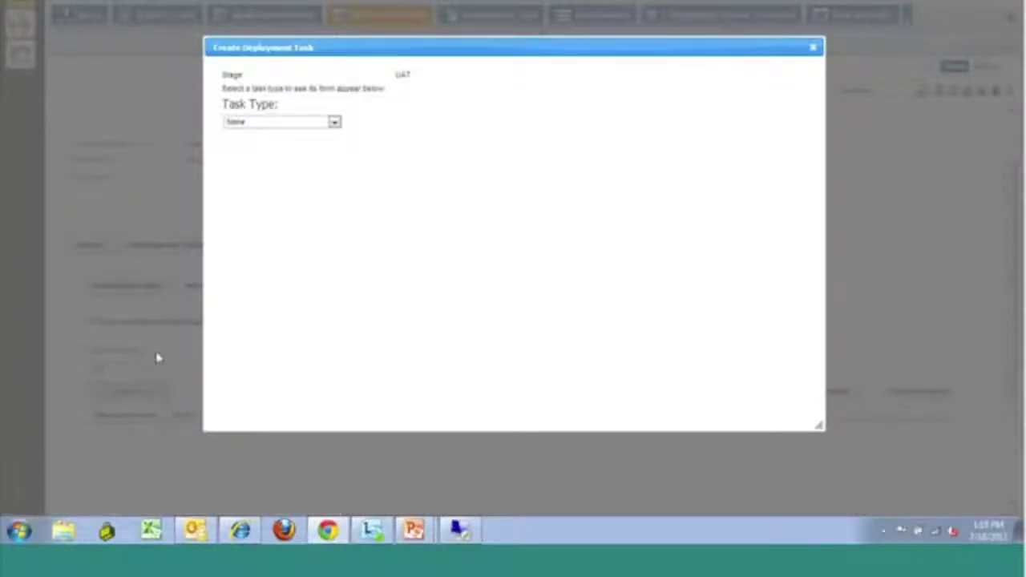
{"action": "left_click", "coordinate": [301, 124]}
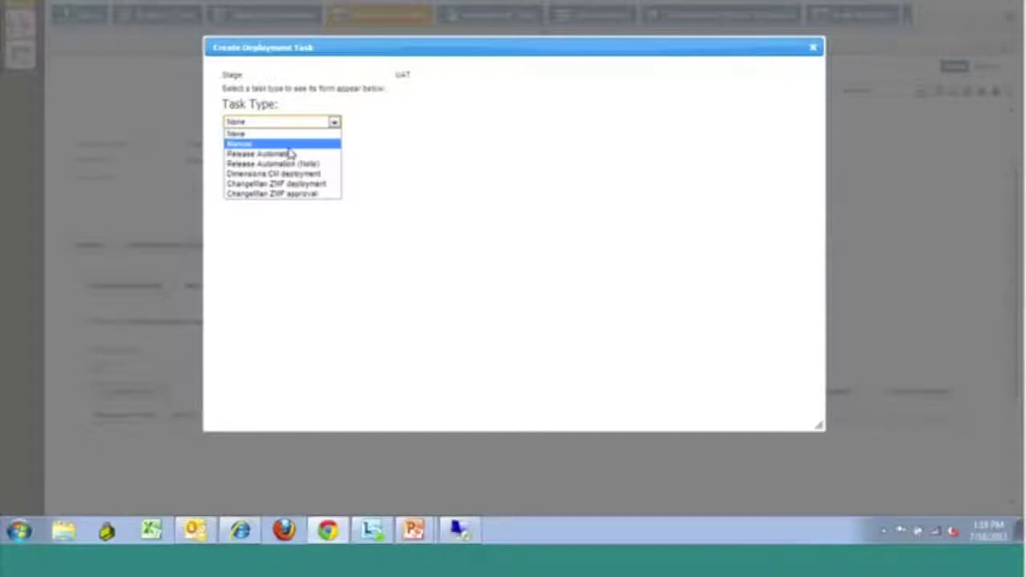
{"action": "left_click", "coordinate": [277, 174]}
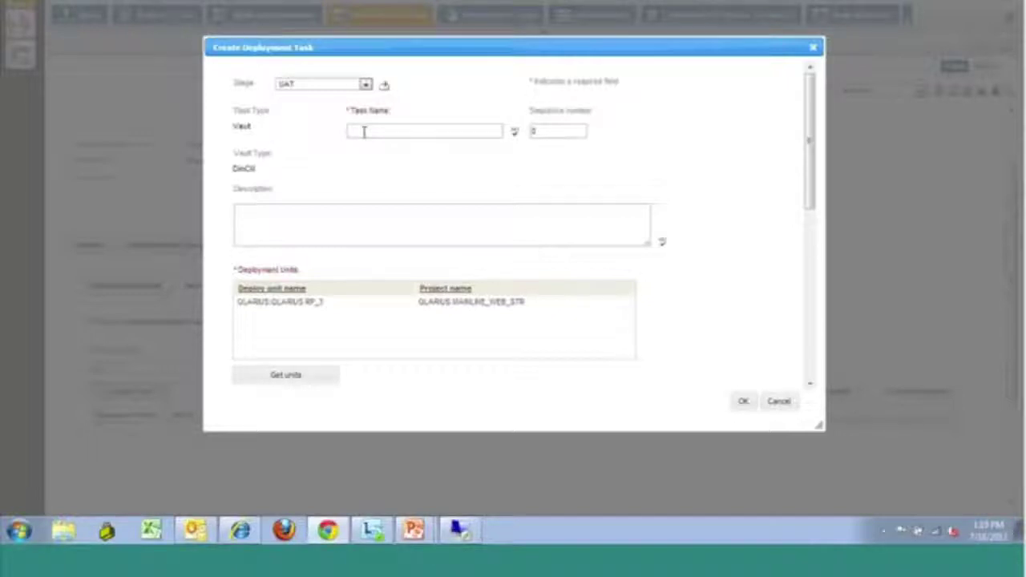
- Name the deployment task "Deploy Web Stream" and select the deployment unit QLARIUS:QLARIUS RP_3
{"action": "left_click", "coordinate": [364, 133]}
{"action": "type", "text": "Dep"}
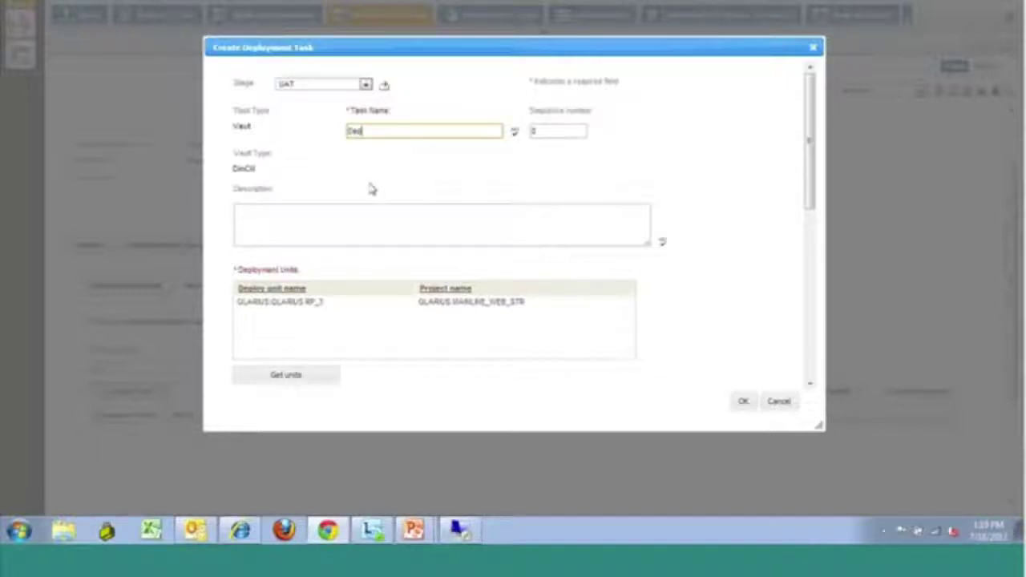
{"action": "type", "text": "loy W"}
{"action": "type", "text": "E"}
{"action": "type", "text": "b Sh"}
{"action": "type", "text": "ream"}
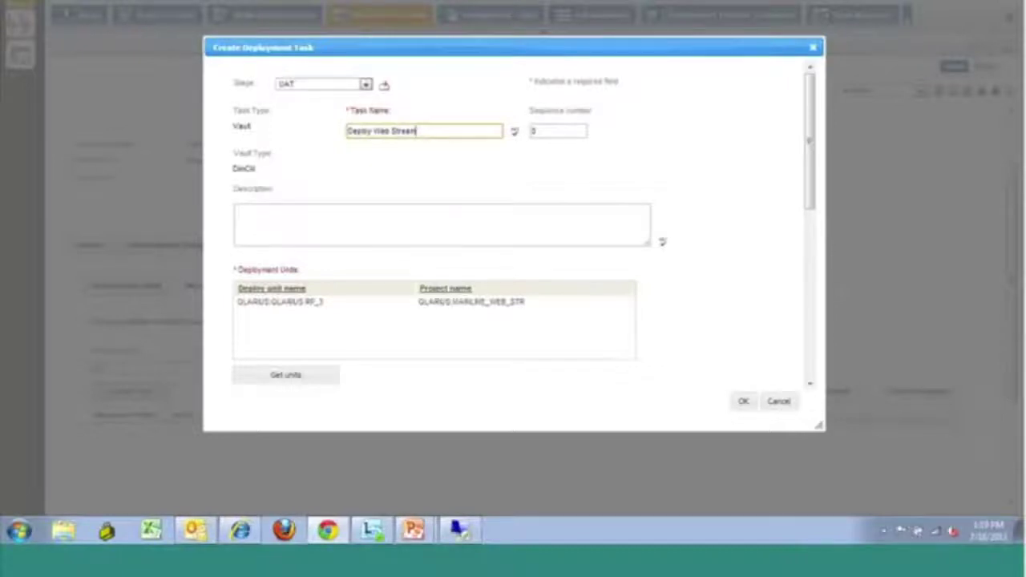
{"action": "left_click", "coordinate": [633, 302]}
- Retrieve the GSL stages, select SIT and choose LCL_SIT_JMAIN_AREA01 as the deployment area
{"action": "left_click_drag", "start_coordinate": [810, 181], "coordinate": [810, 293]}
{"action": "left_click", "coordinate": [325, 291]}
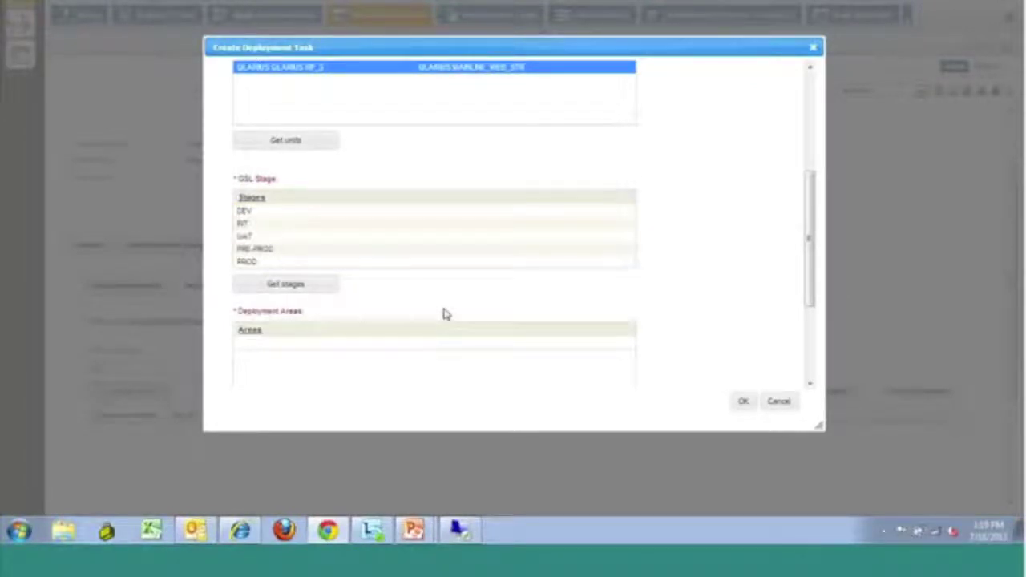
{"action": "left_click", "coordinate": [300, 224]}
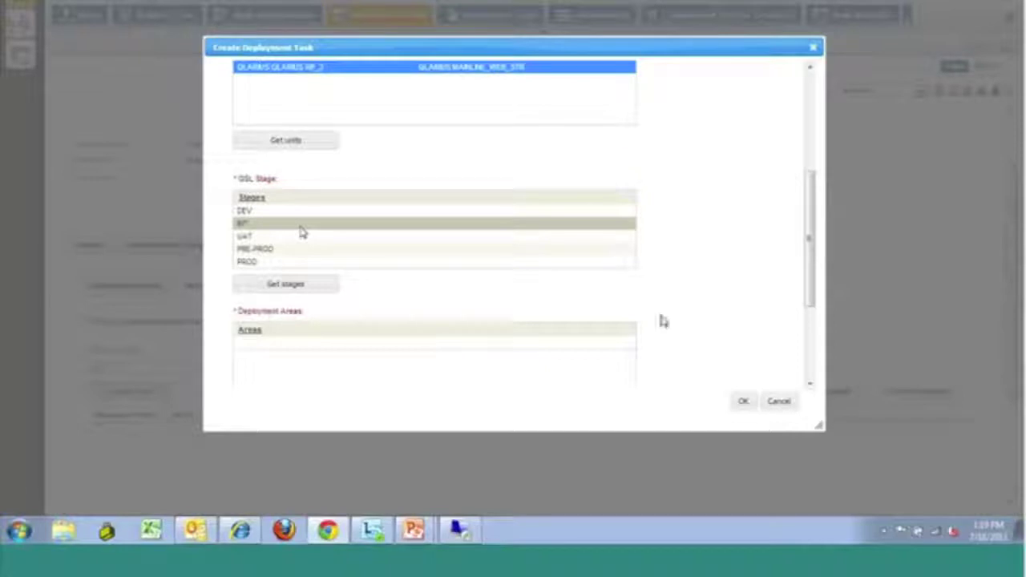
{"action": "left_click_drag", "start_coordinate": [811, 304], "coordinate": [811, 353]}
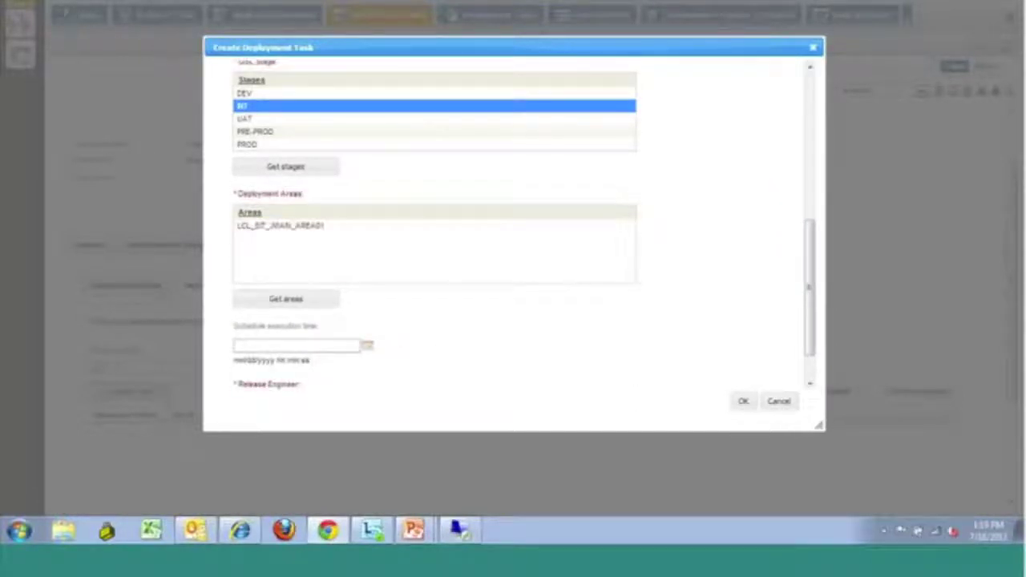
{"action": "left_click", "coordinate": [326, 228]}
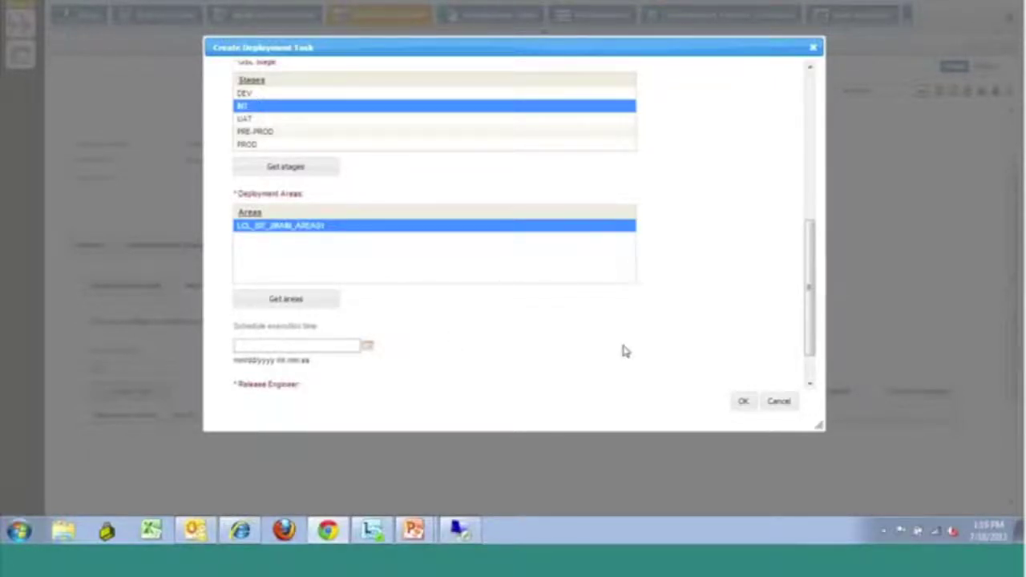
- Assign a release engineer to the deployment task and create it
{"action": "scroll", "coordinate": [430, 417], "scroll_direction": "down", "scroll_amount": 1}
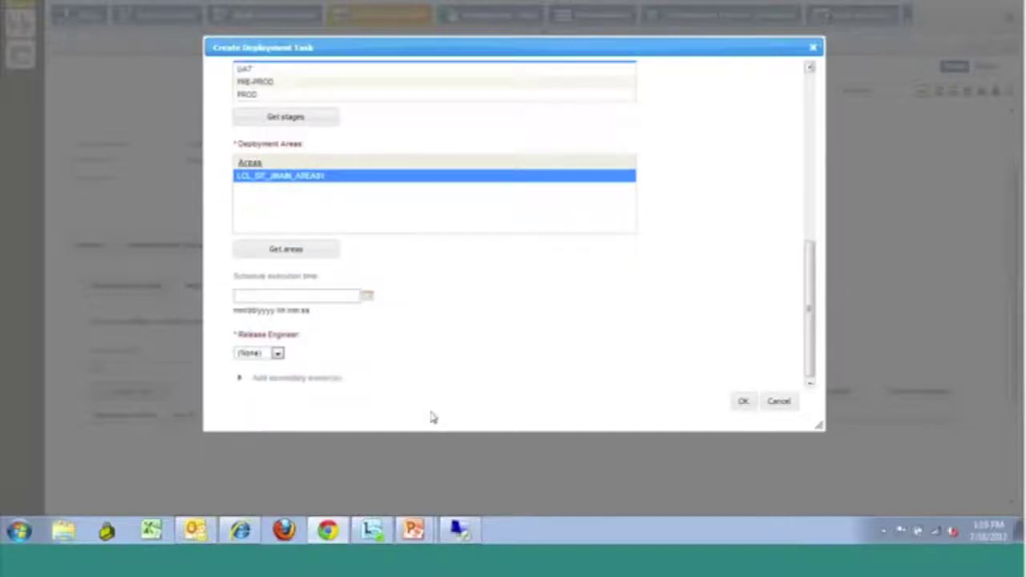
{"action": "left_click", "coordinate": [279, 354]}
{"action": "left_click", "coordinate": [281, 384]}
{"action": "left_click", "coordinate": [744, 403]}
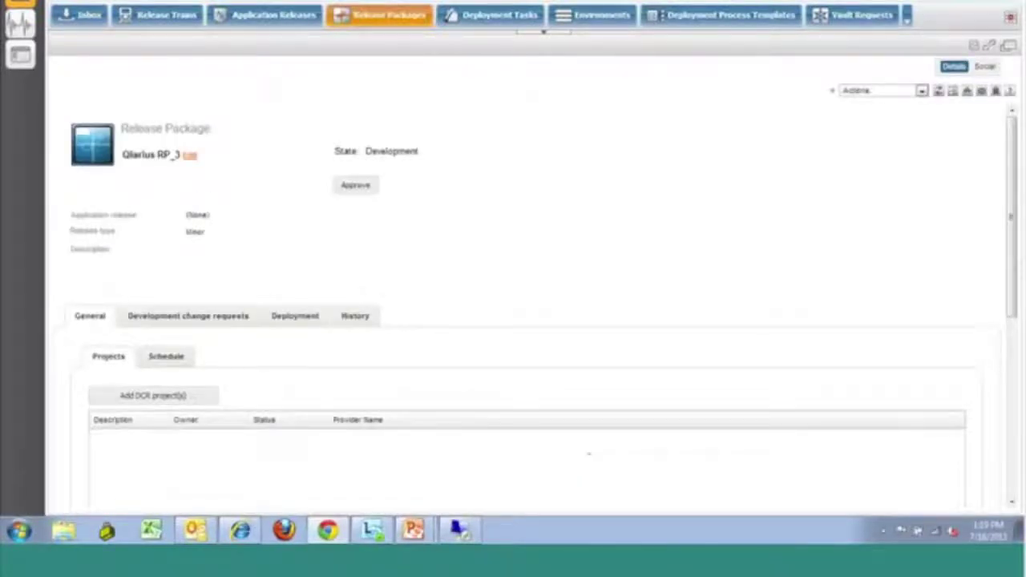
- Review the package's deployment task list for the UAT stage
{"action": "left_click", "coordinate": [309, 321]}
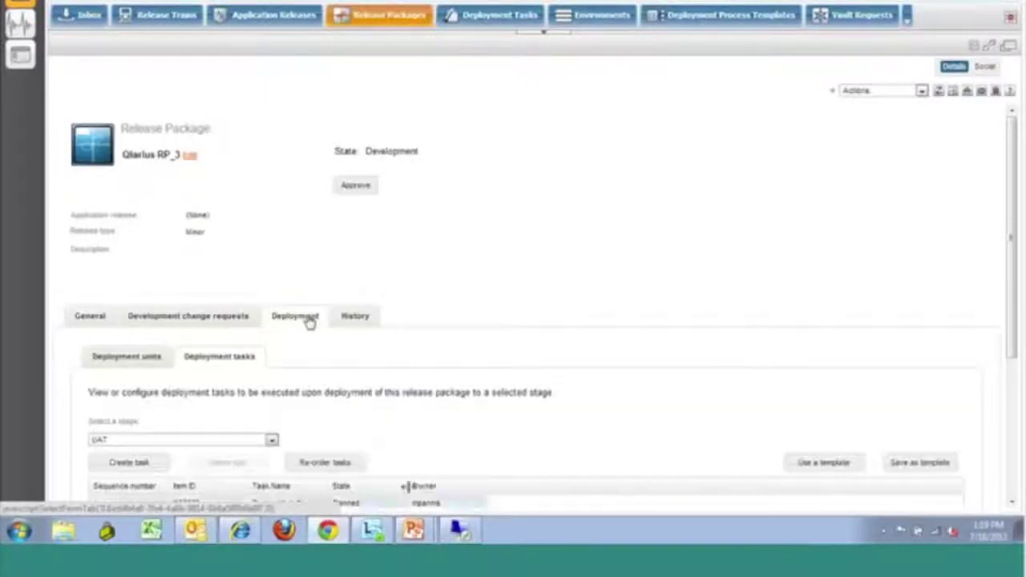
{"action": "scroll", "coordinate": [426, 432], "scroll_direction": "down", "scroll_amount": 2}
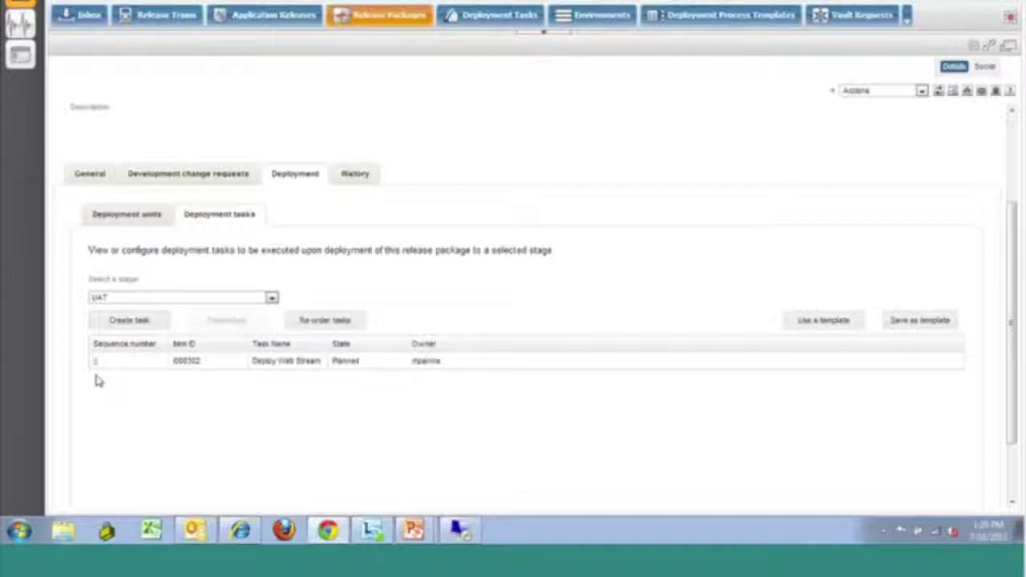
- Start a ZMF Deploy task for UAT named "Package Deployment" with sequence number 1 and select the RLMZMF_PACKAGES:DMOA deployment unit
{"action": "left_click", "coordinate": [142, 324]}
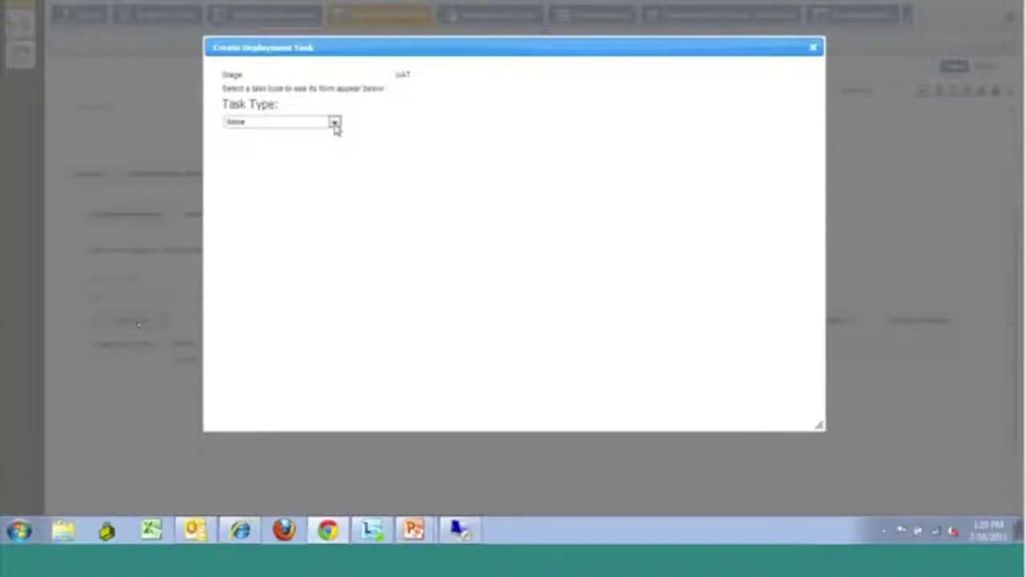
{"action": "left_click", "coordinate": [334, 125]}
{"action": "left_click", "coordinate": [334, 183]}
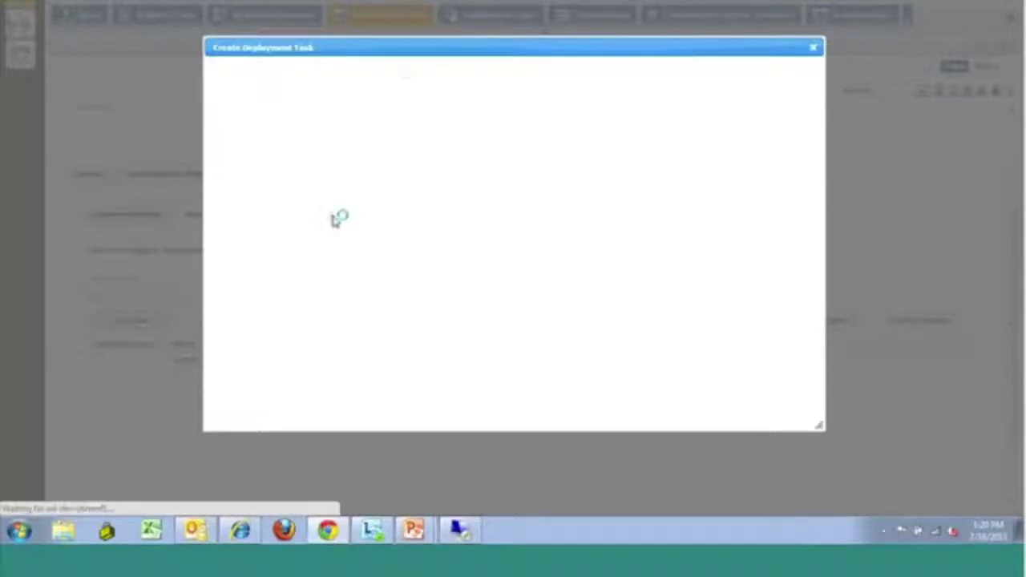
{"action": "left_click", "coordinate": [409, 132]}
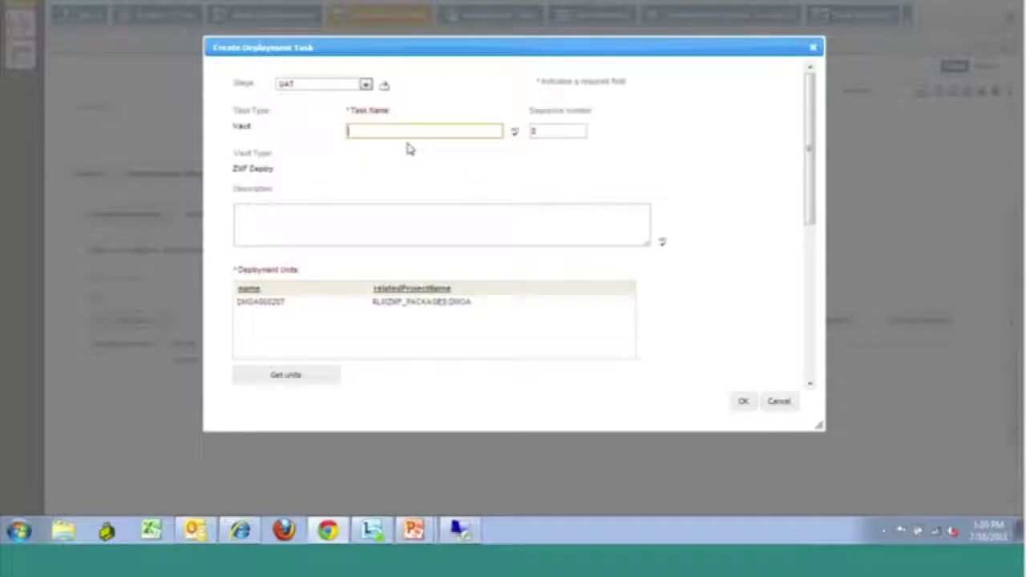
{"action": "type", "text": "Package Deployment"}
{"action": "key", "text": "Tab"}
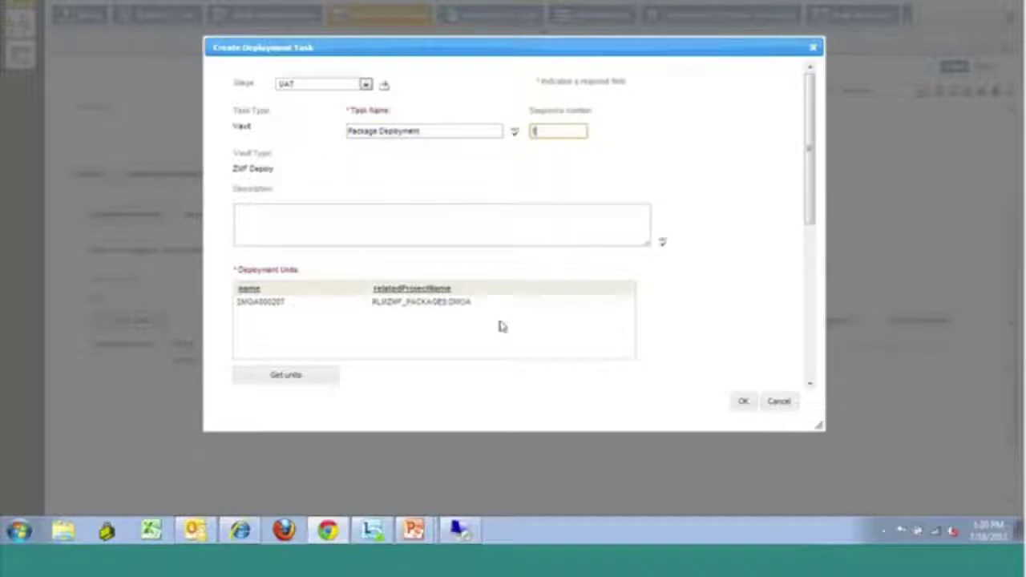
{"action": "left_click", "coordinate": [463, 301]}
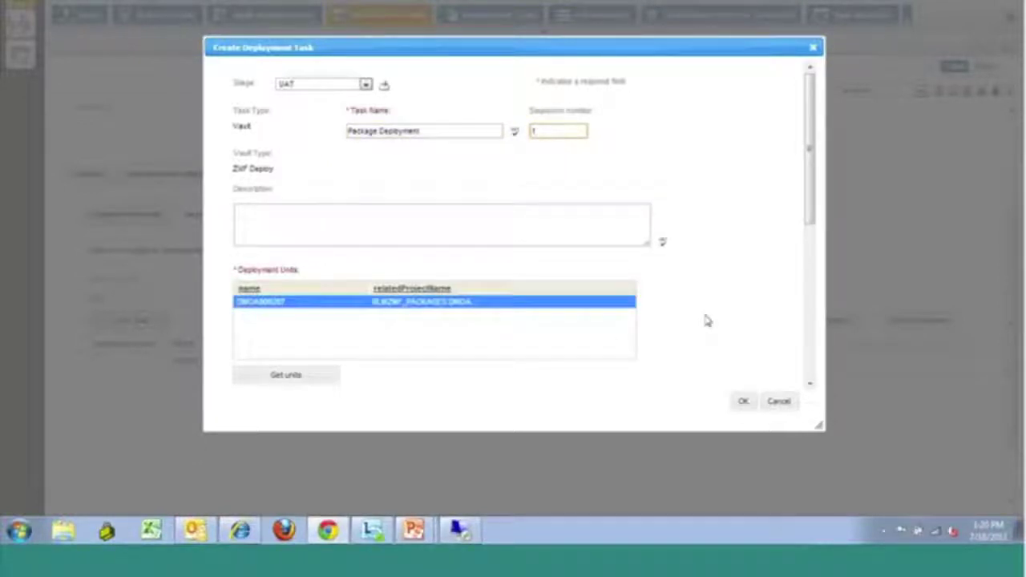
- Select DEMOSYSS as the task's deployment site and SYSTEST at level 20 as its deployment area
{"action": "left_click", "coordinate": [811, 354]}
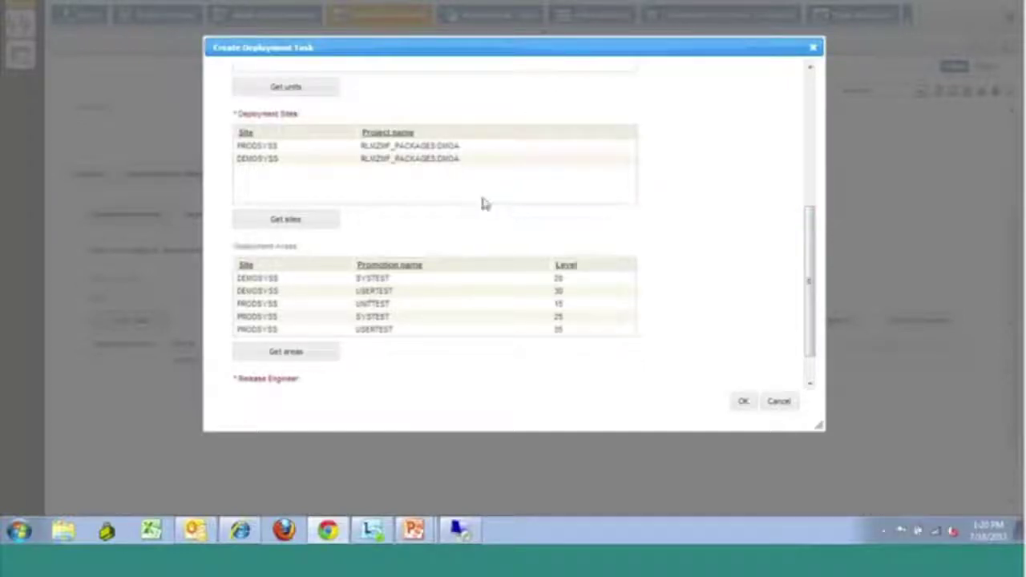
{"action": "left_click", "coordinate": [437, 160]}
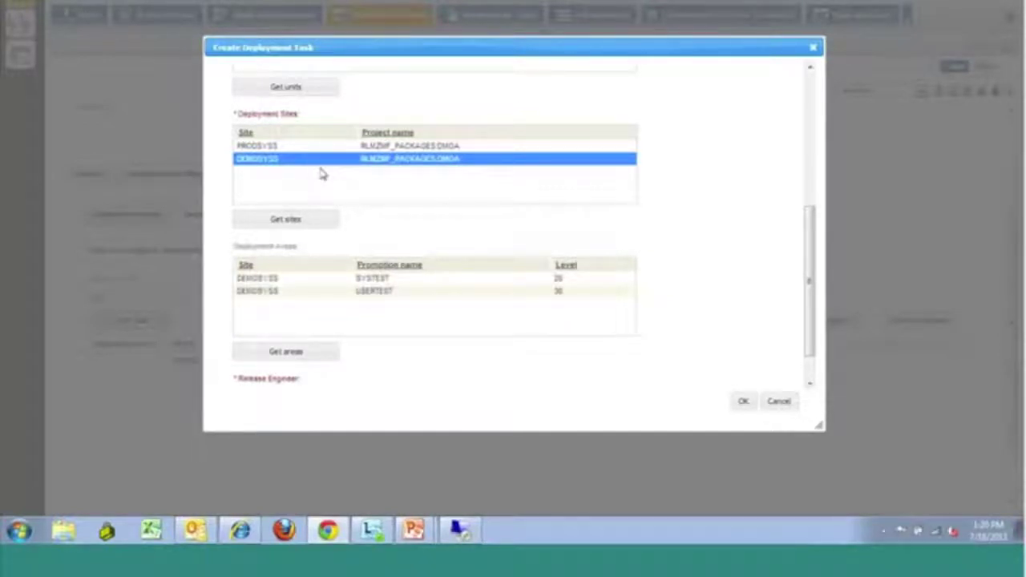
{"action": "left_click", "coordinate": [311, 286]}
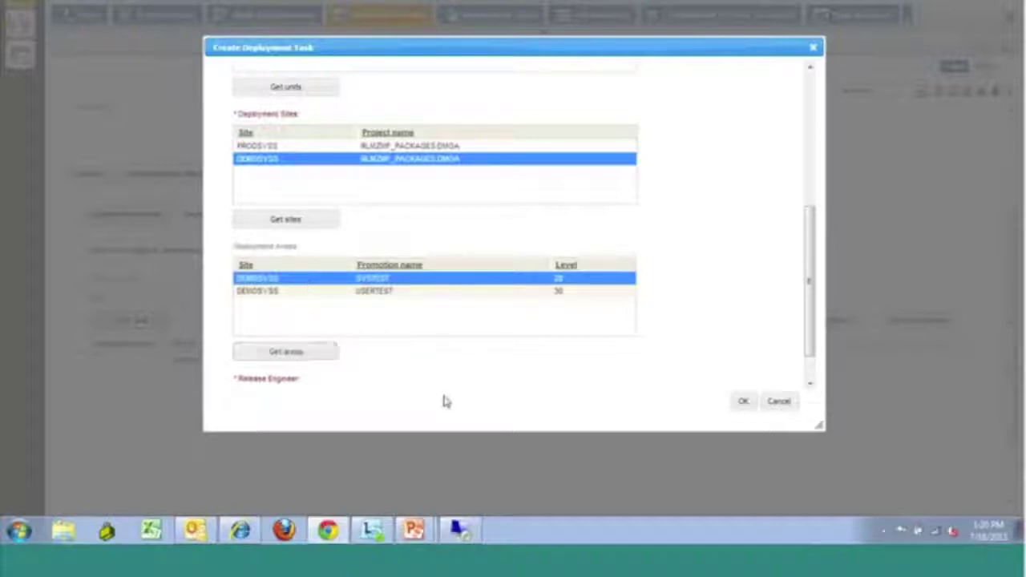
- Assign a release engineer to the Package Deployment task and create it
{"action": "scroll", "coordinate": [813, 369], "scroll_direction": "down", "scroll_amount": 2}
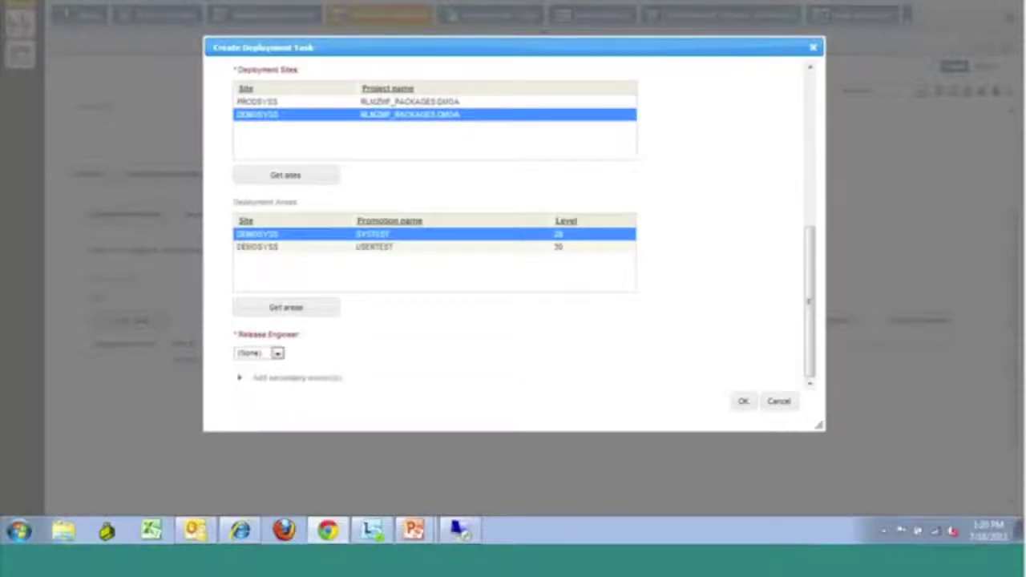
{"action": "left_click", "coordinate": [277, 353]}
{"action": "left_click", "coordinate": [274, 386]}
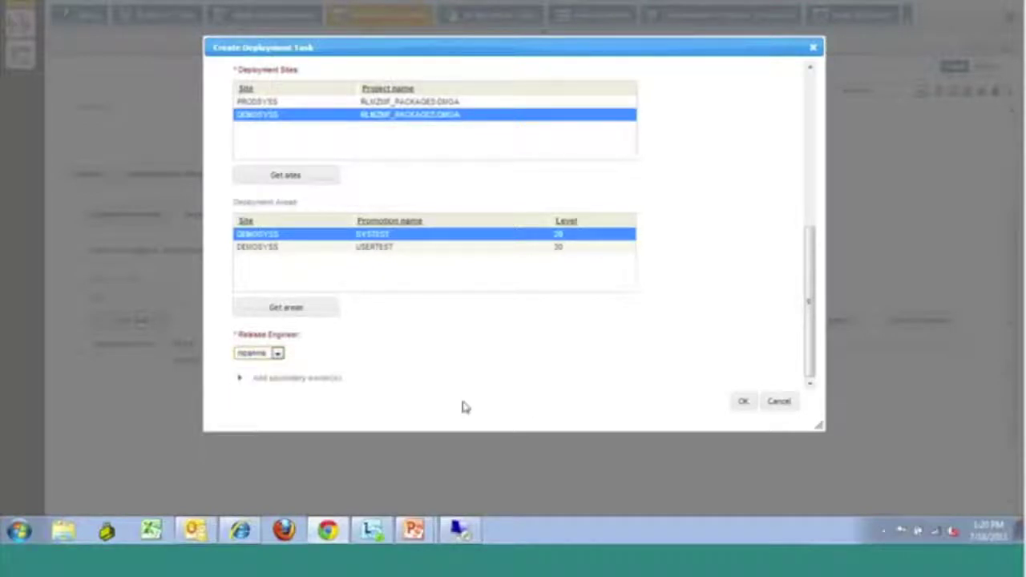
{"action": "left_click", "coordinate": [744, 405]}
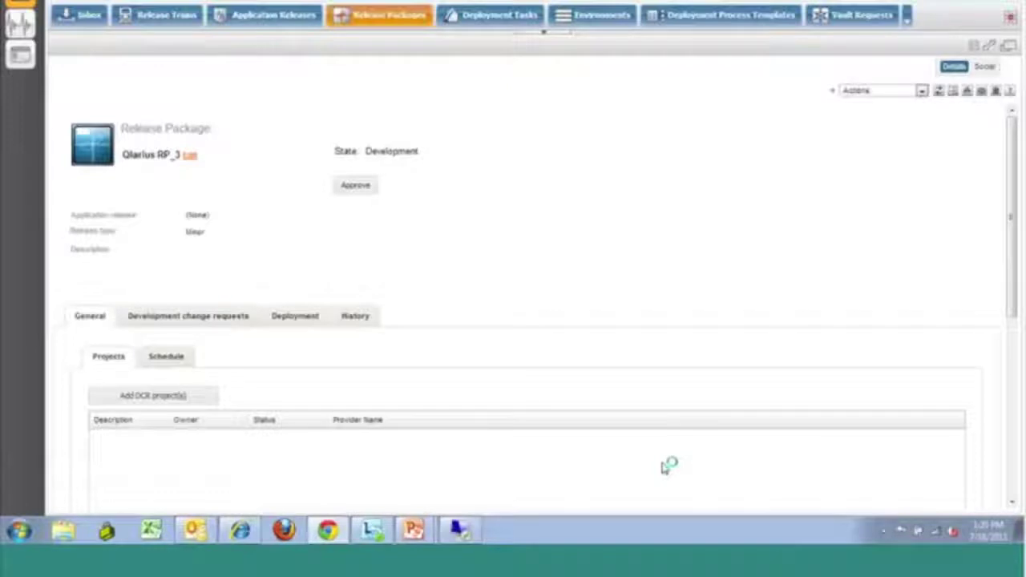
- Check the package's UAT deployment tasks and approve the release package with the comment "ready to go"
{"action": "left_click", "coordinate": [311, 321]}
{"action": "scroll", "coordinate": [401, 401], "scroll_direction": "down", "scroll_amount": 1}
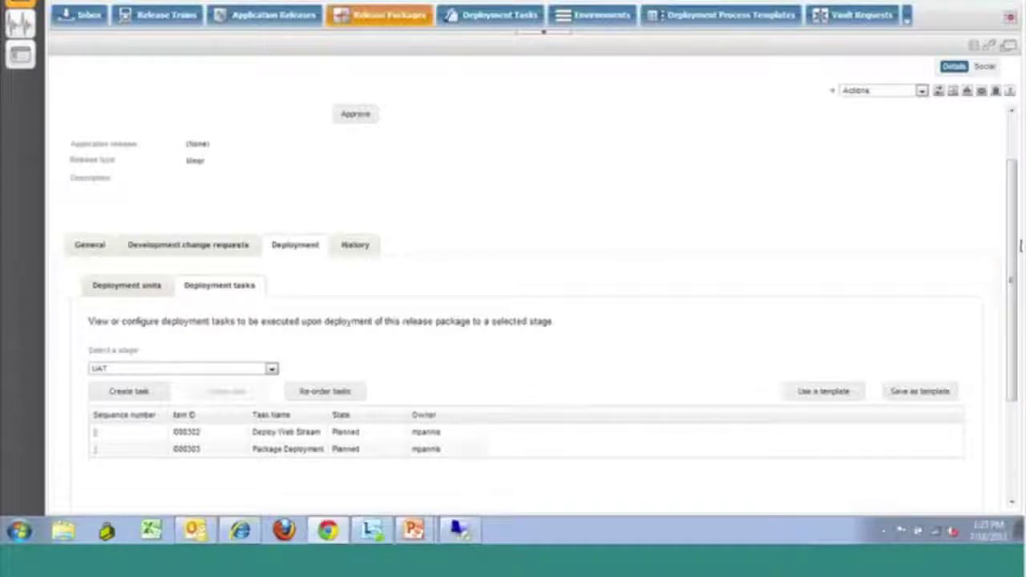
{"action": "left_click_drag", "start_coordinate": [1011, 238], "coordinate": [1012, 196]}
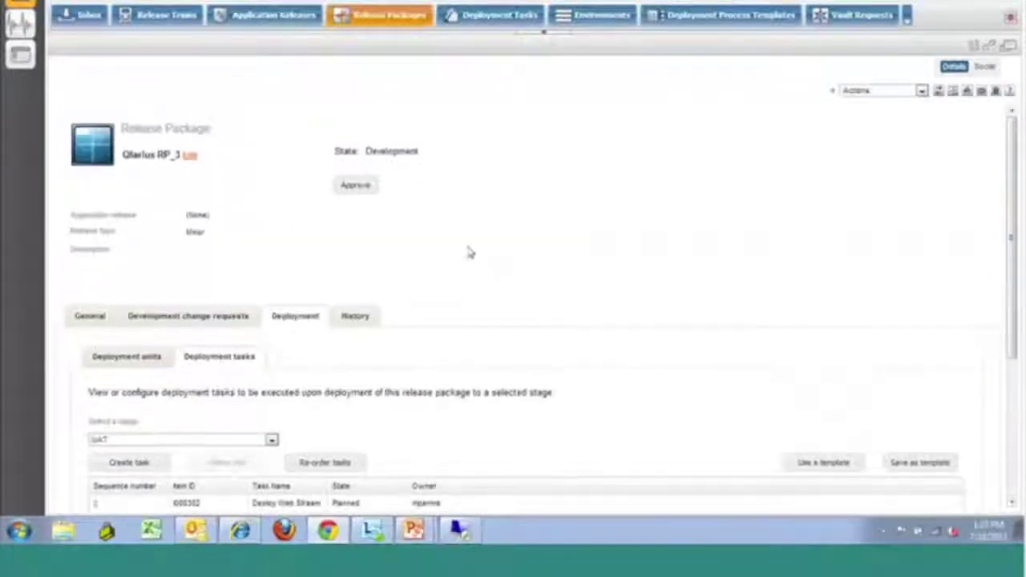
{"action": "left_click", "coordinate": [356, 186]}
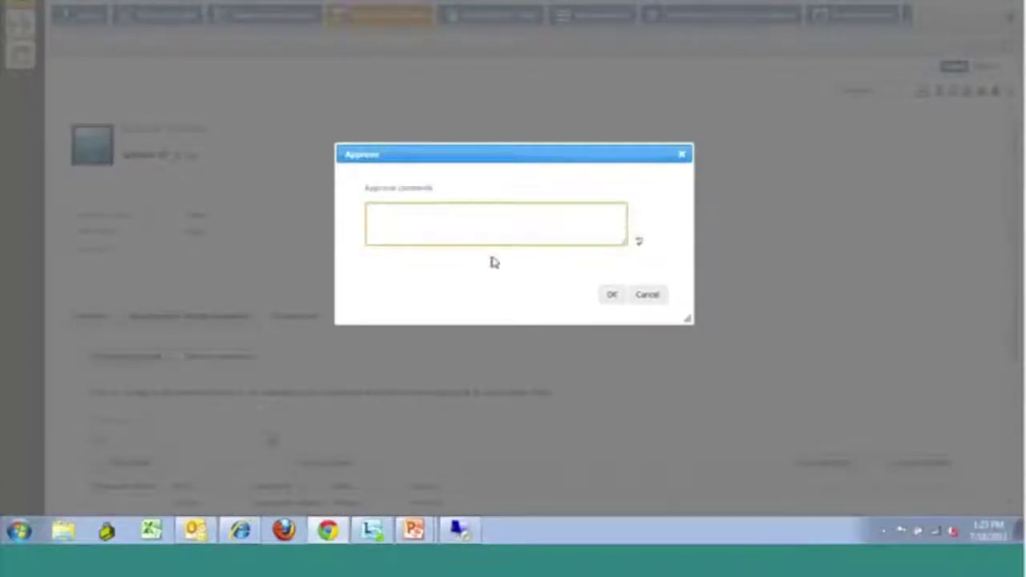
{"action": "type", "text": "ready to go"}
{"action": "left_click", "coordinate": [609, 295]}
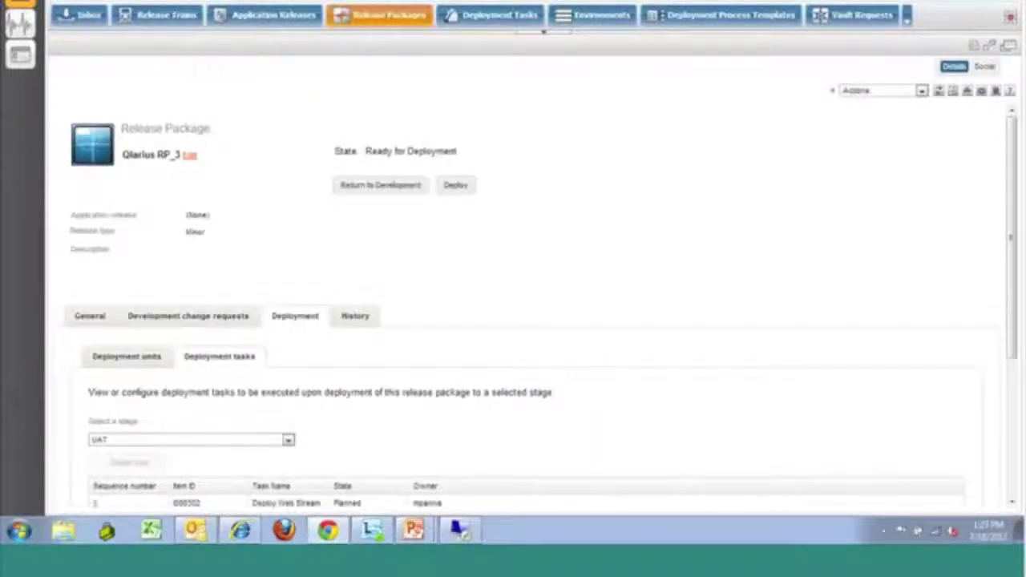
- Deploy the approved release package to UAT and check the states of its deployment tasks
{"action": "left_click", "coordinate": [458, 188]}
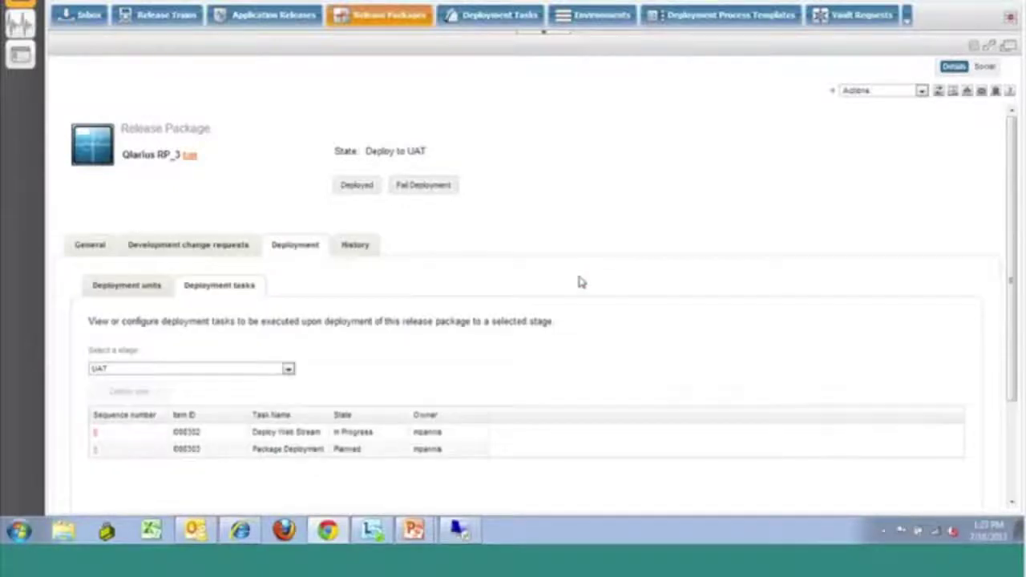
{"action": "scroll", "coordinate": [579, 279], "scroll_direction": "down", "scroll_amount": 1}
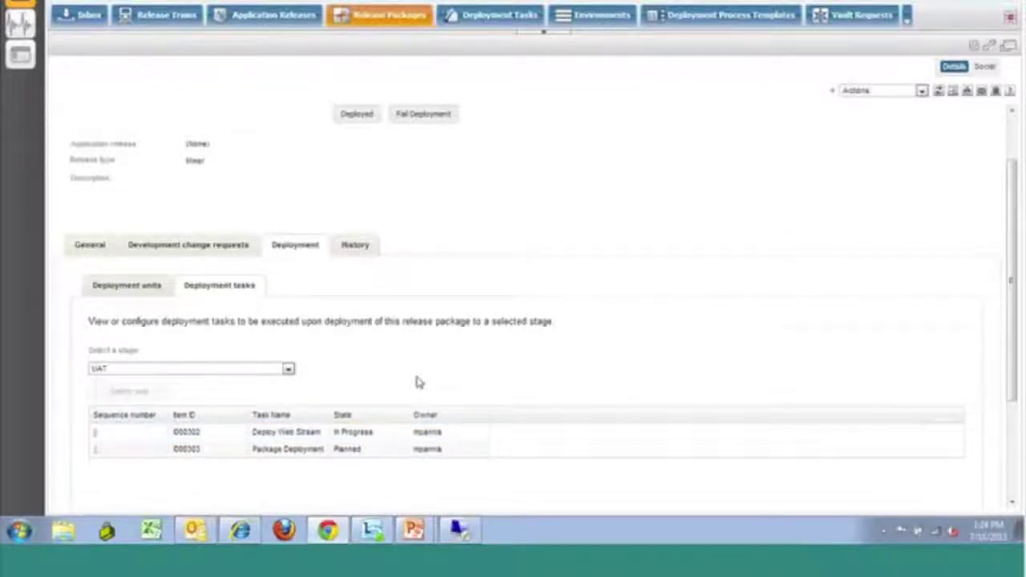
{"action": "scroll", "coordinate": [416, 383], "scroll_direction": "up", "scroll_amount": 2}
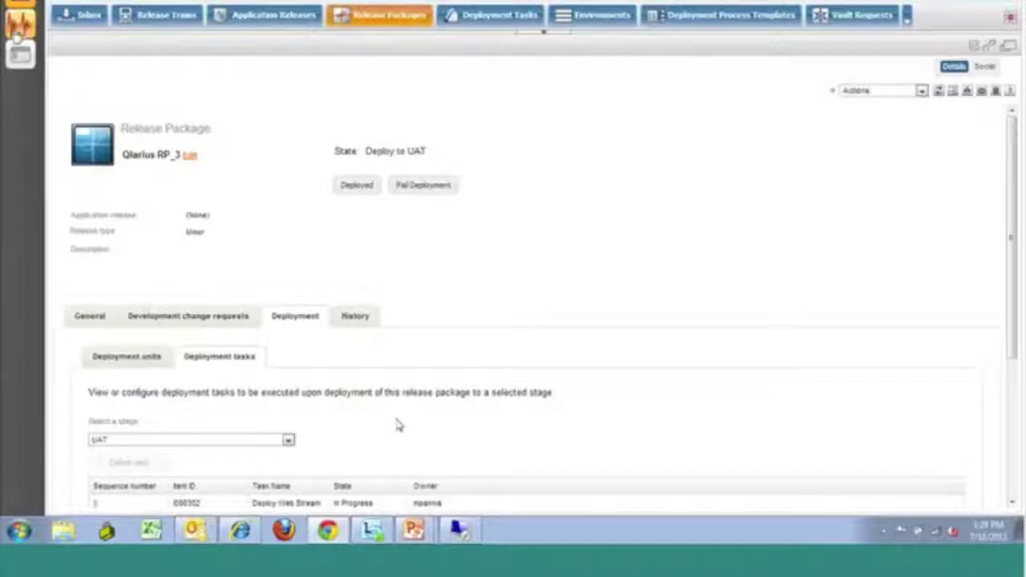
- Reopen Qlarius RP_3 from the release package list and review the approval comments in its activity log
{"action": "left_click", "coordinate": [30, 29]}
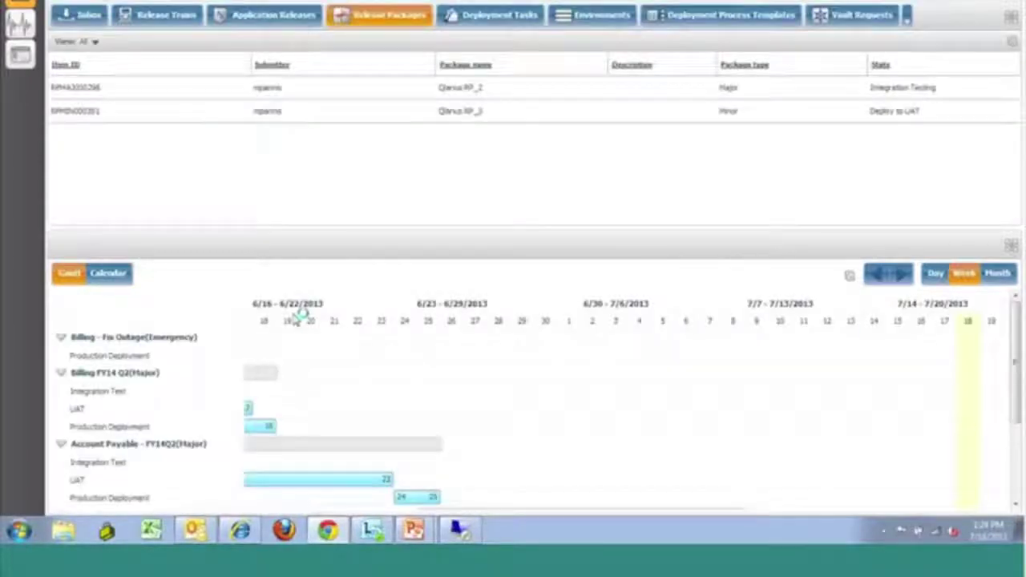
{"action": "left_click", "coordinate": [572, 111]}
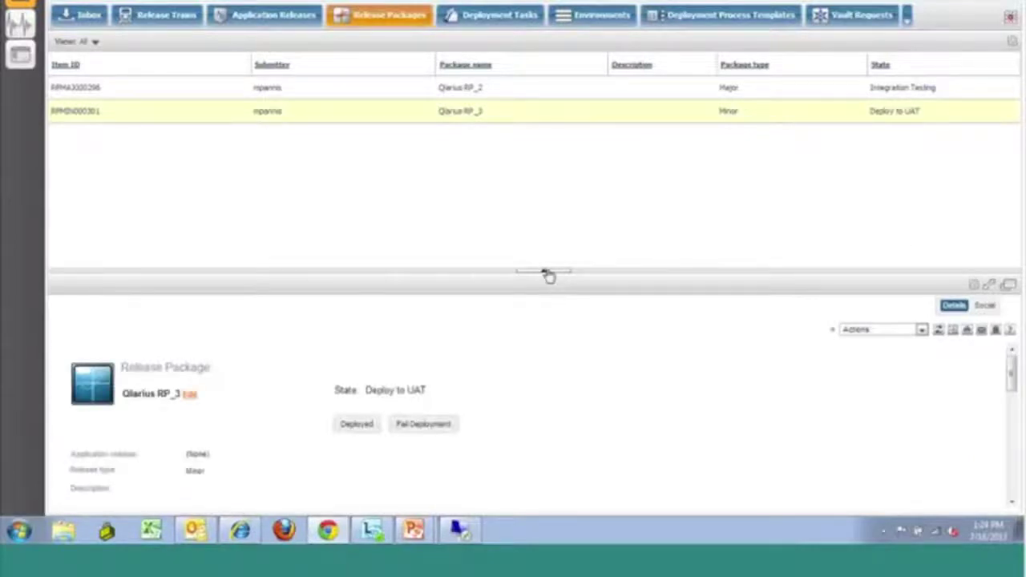
{"action": "left_click", "coordinate": [547, 275]}
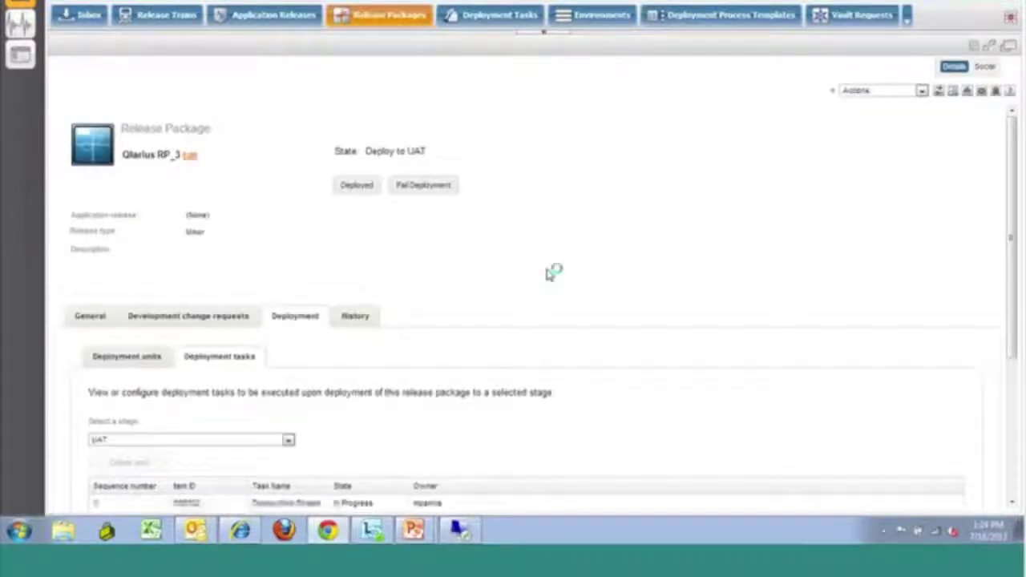
{"action": "left_click", "coordinate": [361, 318]}
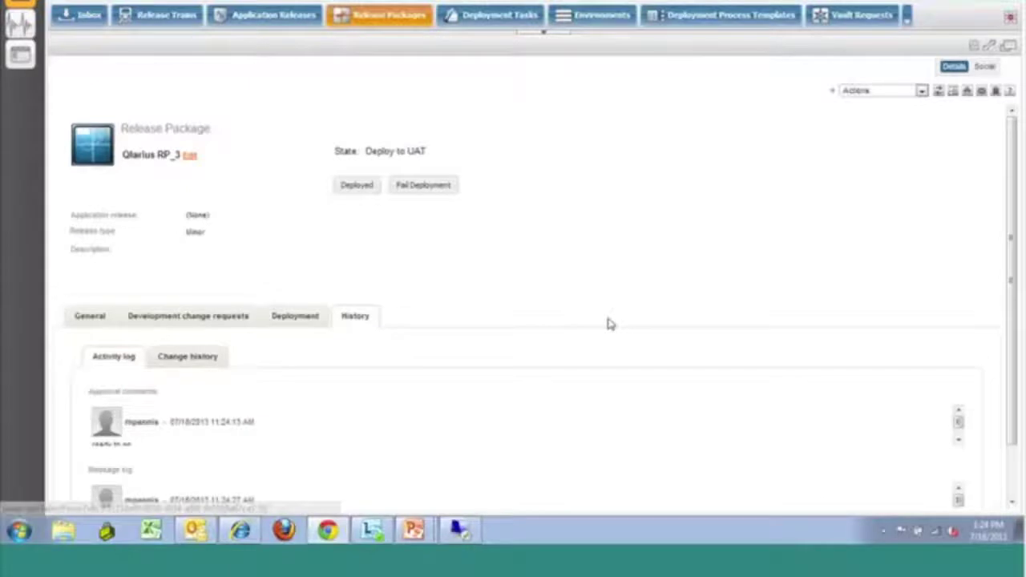
{"action": "scroll", "coordinate": [610, 319], "scroll_direction": "down", "scroll_amount": 1}
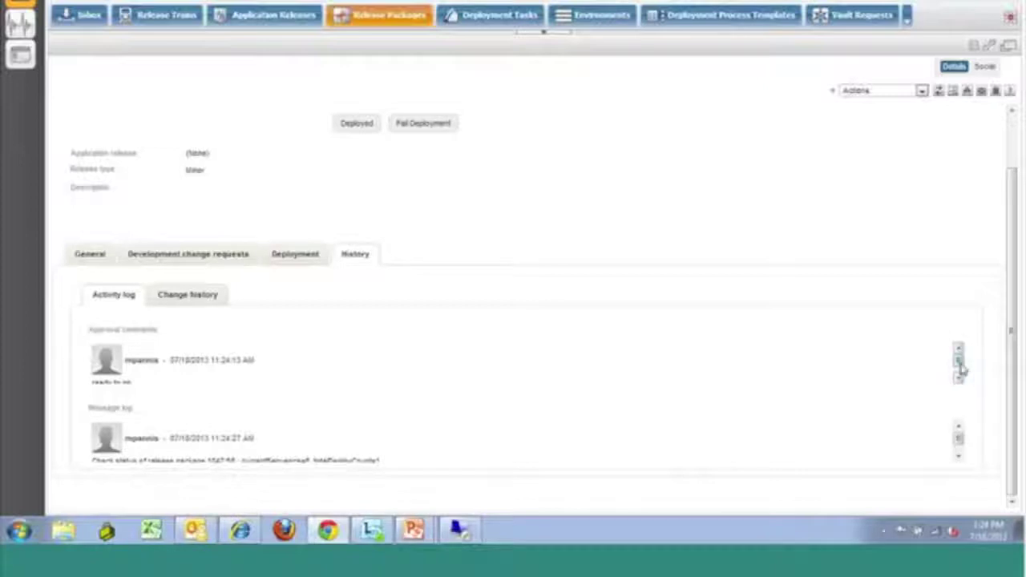
{"action": "left_click_drag", "start_coordinate": [959, 361], "coordinate": [960, 367]}
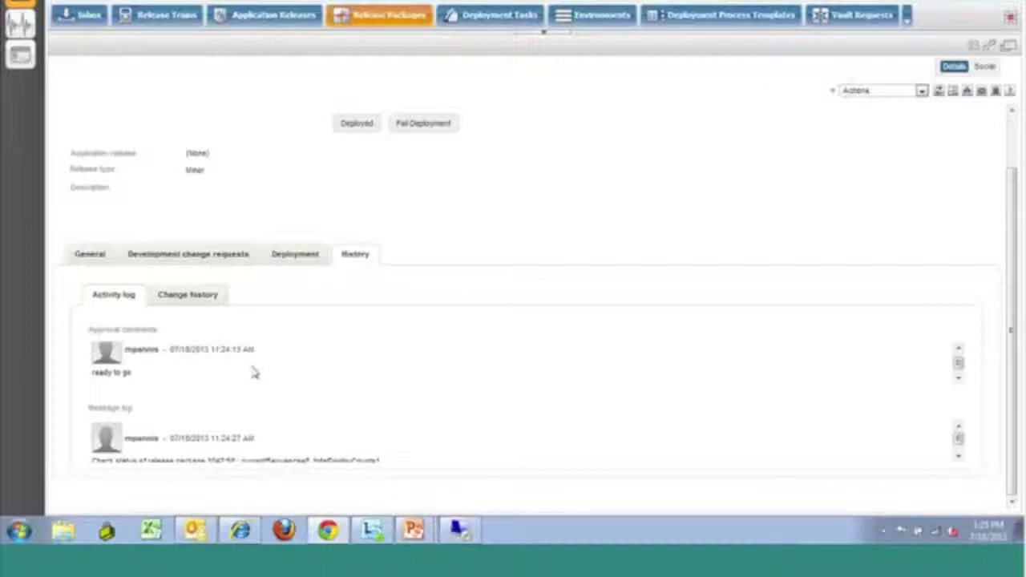
- Review the change history of Qlarius RP_3 through its most recent entries
{"action": "left_click", "coordinate": [191, 295]}
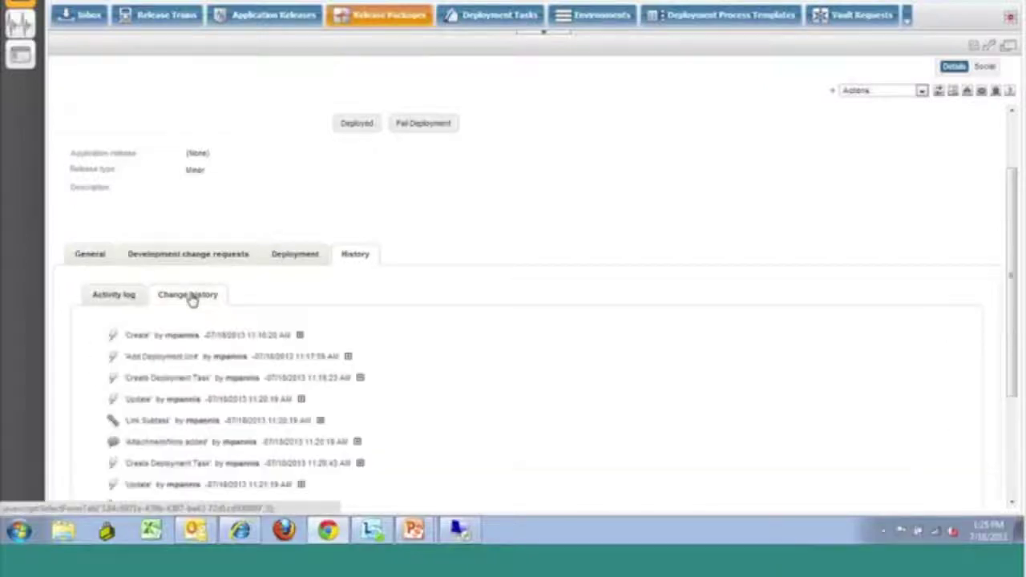
{"action": "scroll", "coordinate": [388, 361], "scroll_direction": "down", "scroll_amount": 3}
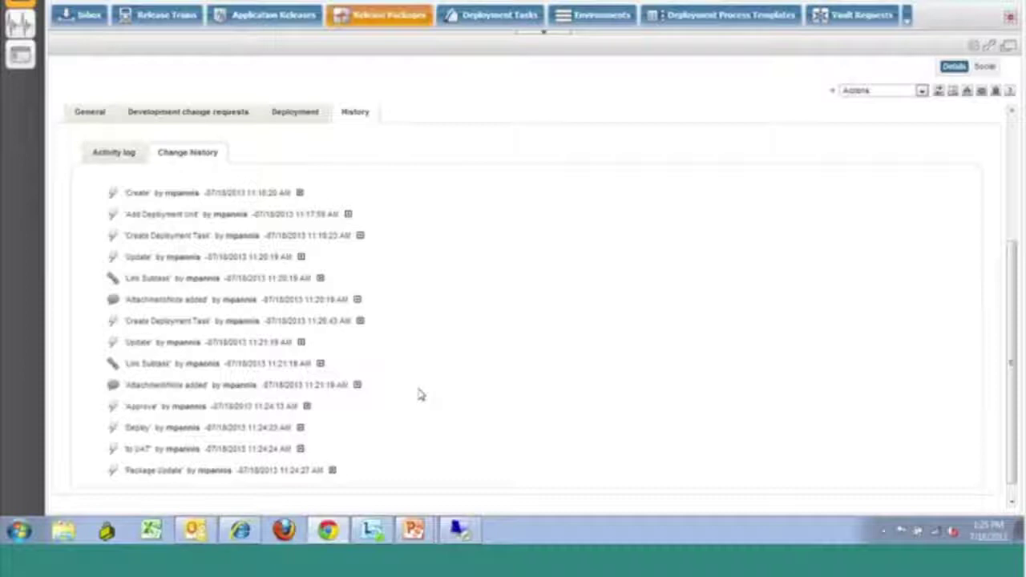
{"action": "left_click", "coordinate": [336, 450]}
{"action": "scroll", "coordinate": [461, 449], "scroll_direction": "down", "scroll_amount": 1}
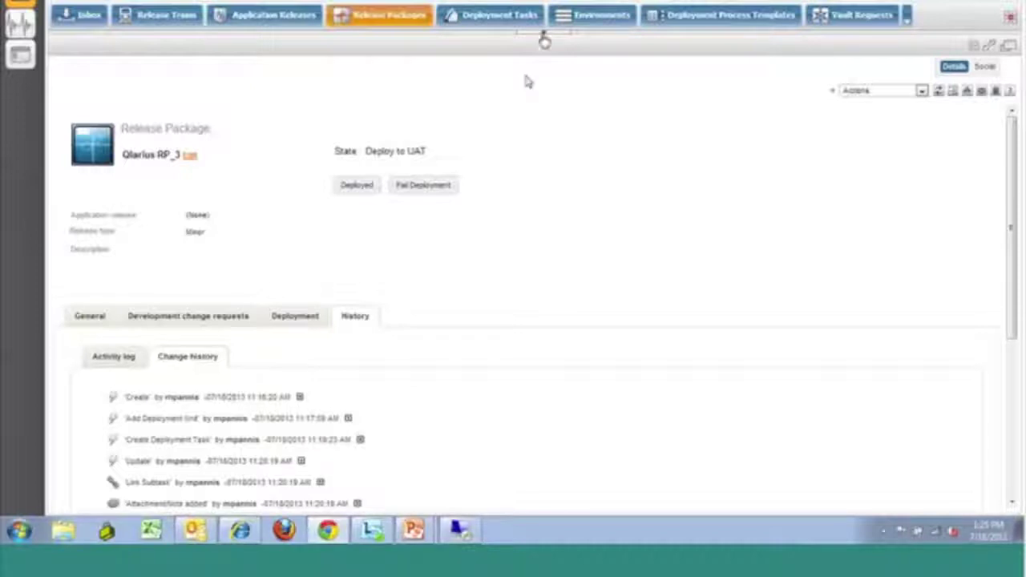
- Filter the release package list to the Production view and open Qlarius RP_1 in its own window
{"action": "left_click", "coordinate": [544, 34]}
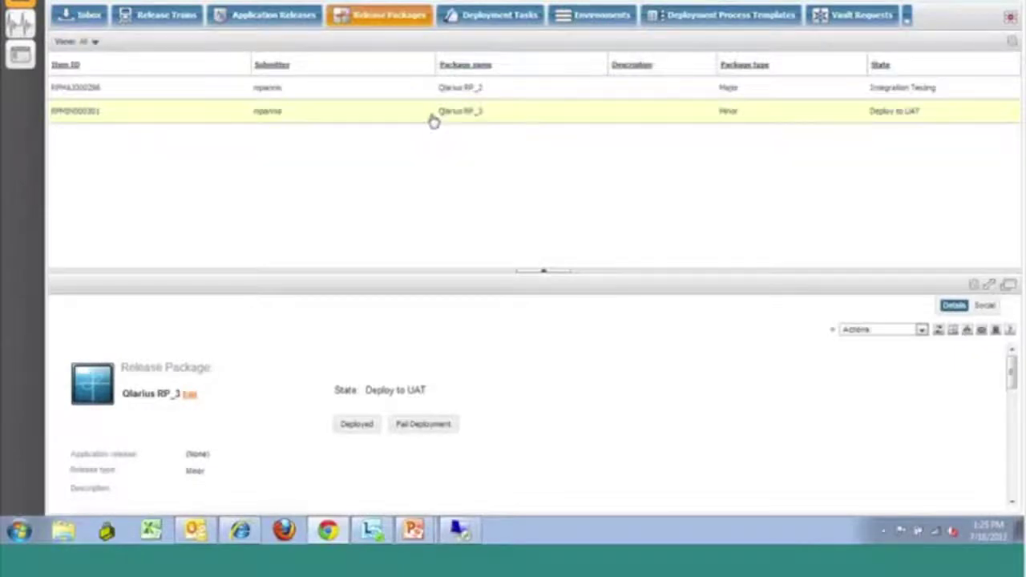
{"action": "left_click", "coordinate": [94, 41]}
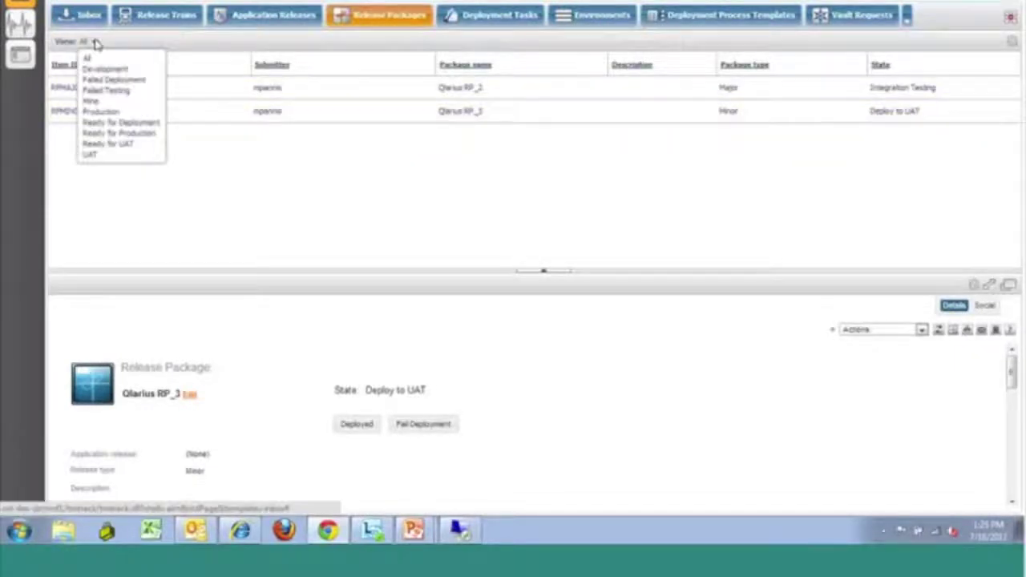
{"action": "left_click", "coordinate": [100, 111]}
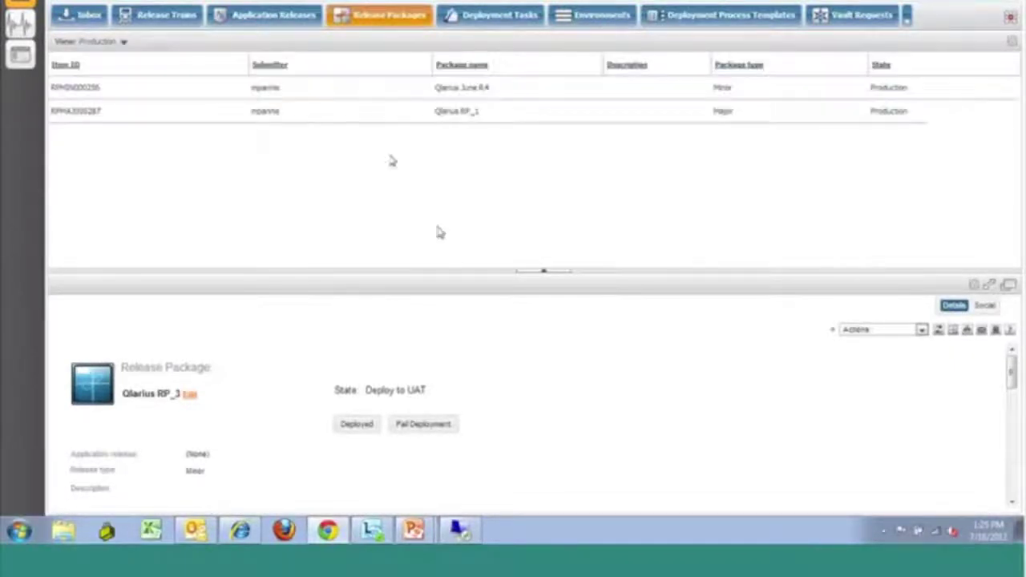
{"action": "double_click", "coordinate": [339, 111]}
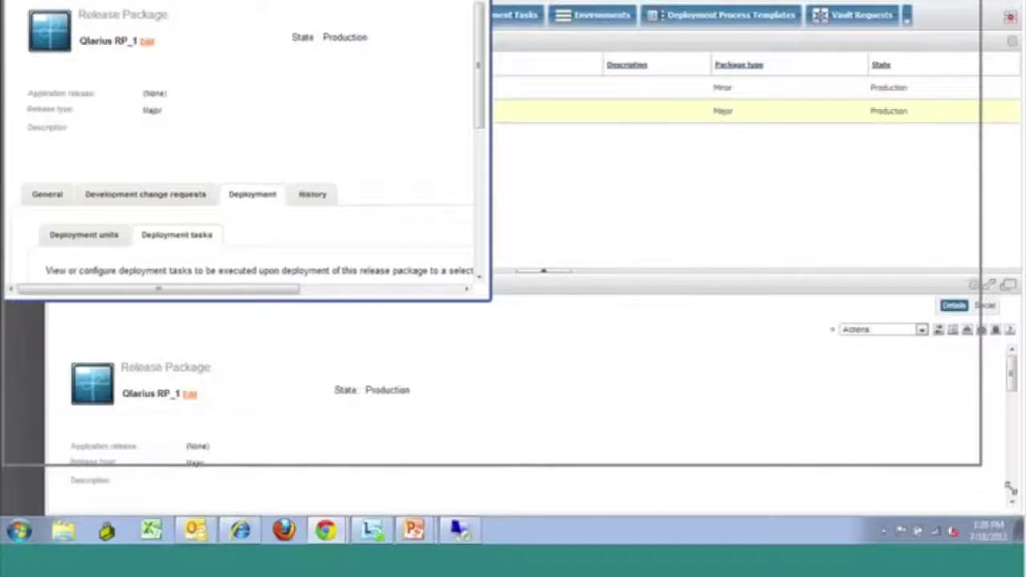
- Enlarge the Qlarius RP_1 window and show only its deployment tasks for the Production Deployment stage
{"action": "left_click_drag", "start_coordinate": [492, 303], "coordinate": [1008, 499]}
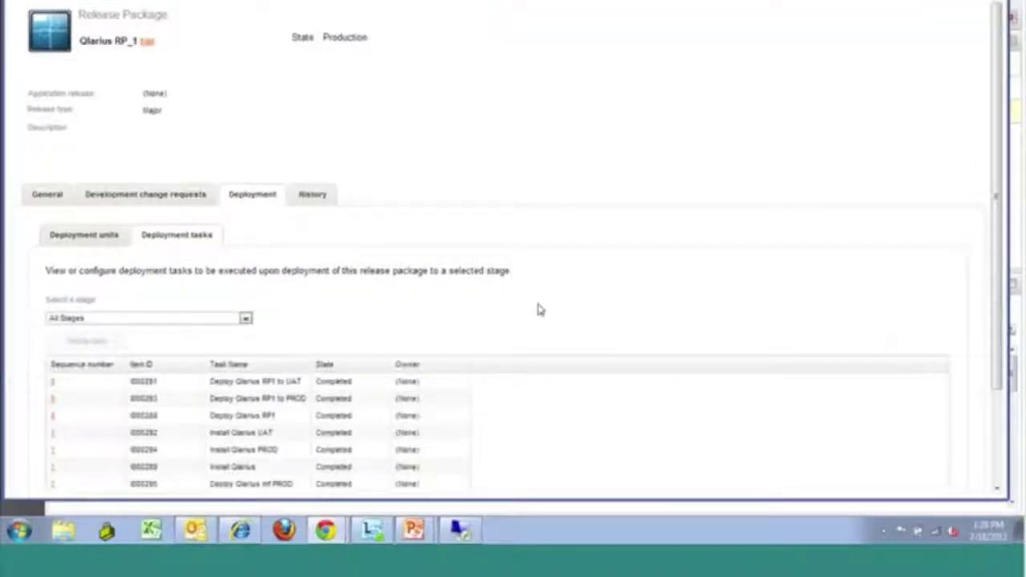
{"action": "scroll", "coordinate": [539, 309], "scroll_direction": "down", "scroll_amount": 2}
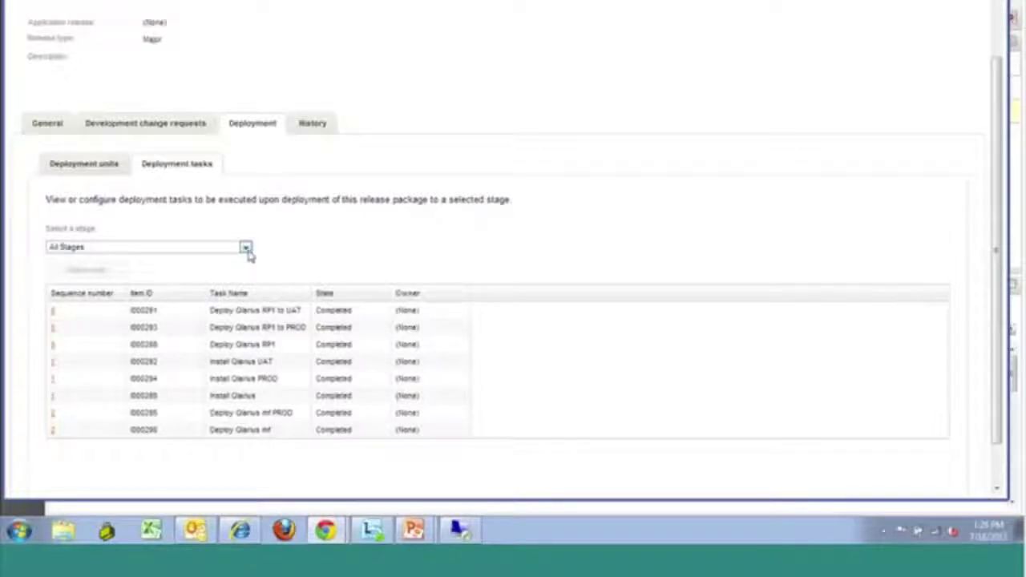
{"action": "left_click", "coordinate": [246, 249]}
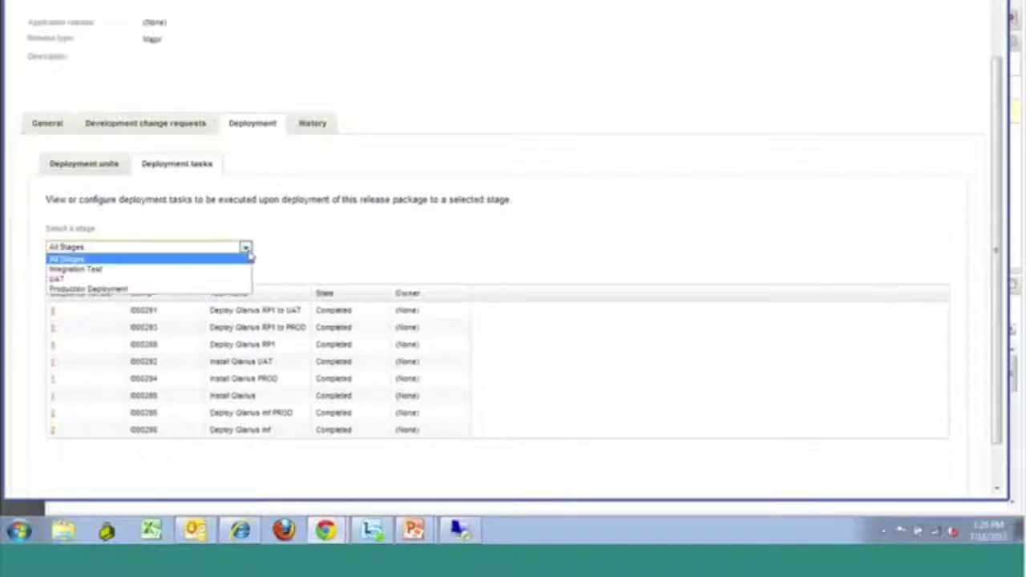
{"action": "left_click", "coordinate": [232, 290]}
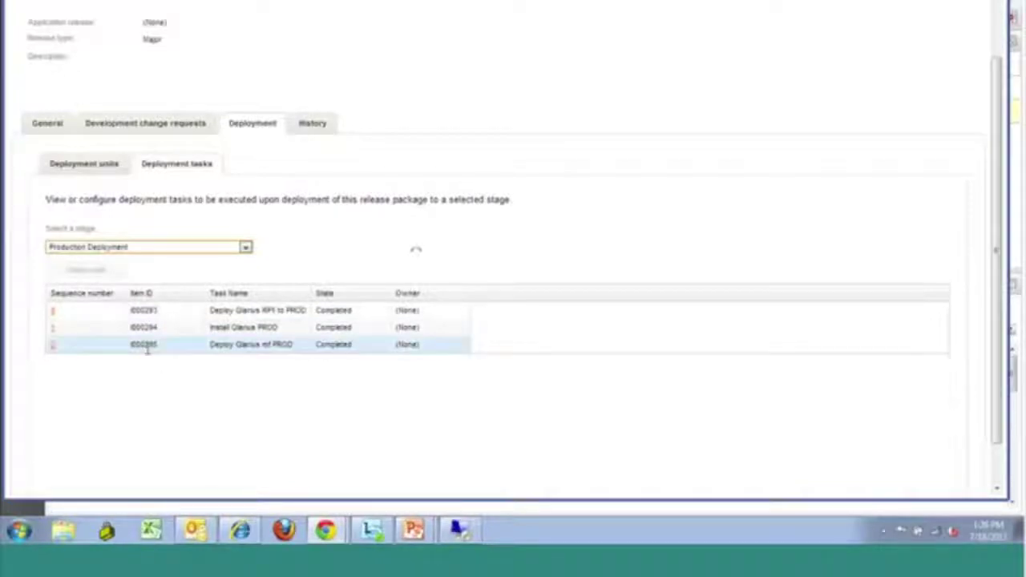
- Open the Deploy Qlarius mf PROD deployment task and review its change history and message log
{"action": "left_click", "coordinate": [55, 348]}
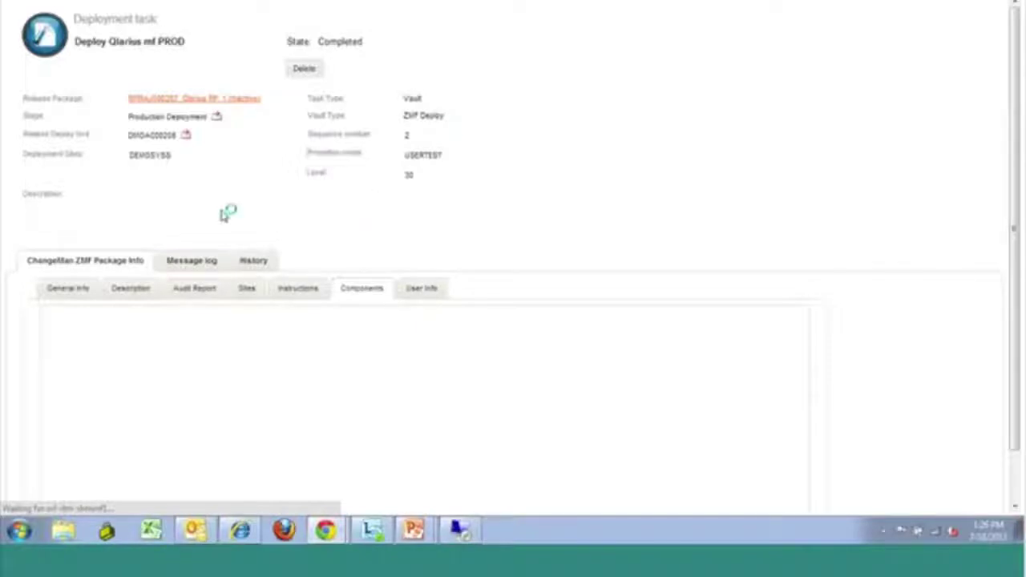
{"action": "left_click", "coordinate": [252, 265]}
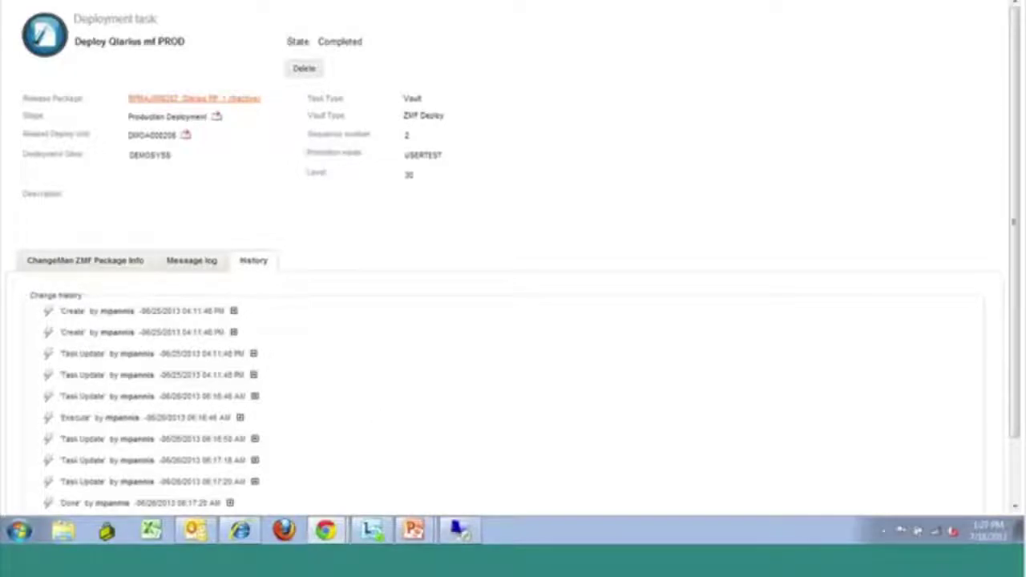
{"action": "left_click", "coordinate": [202, 263]}
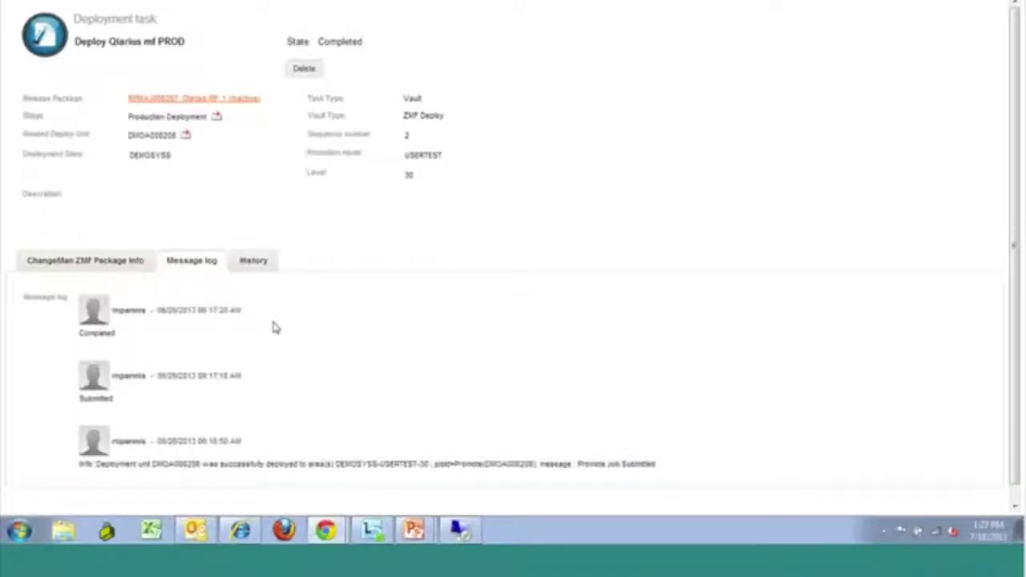
- Review the ChangeMan ZMF package's general information and component list for the Deploy Qlarius mf PROD task
{"action": "left_click", "coordinate": [107, 267]}
{"action": "left_click", "coordinate": [83, 293]}
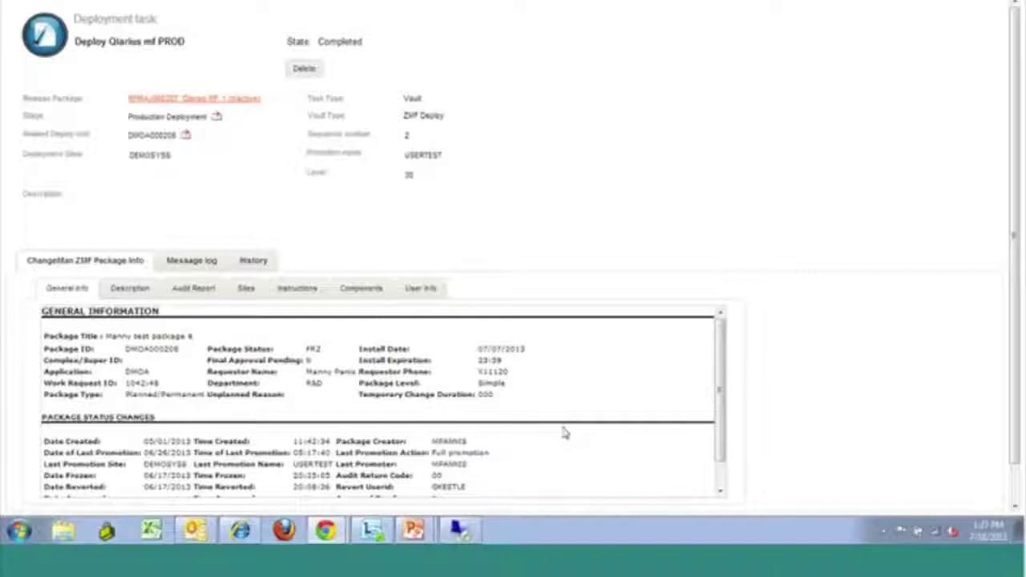
{"action": "left_click", "coordinate": [362, 293]}
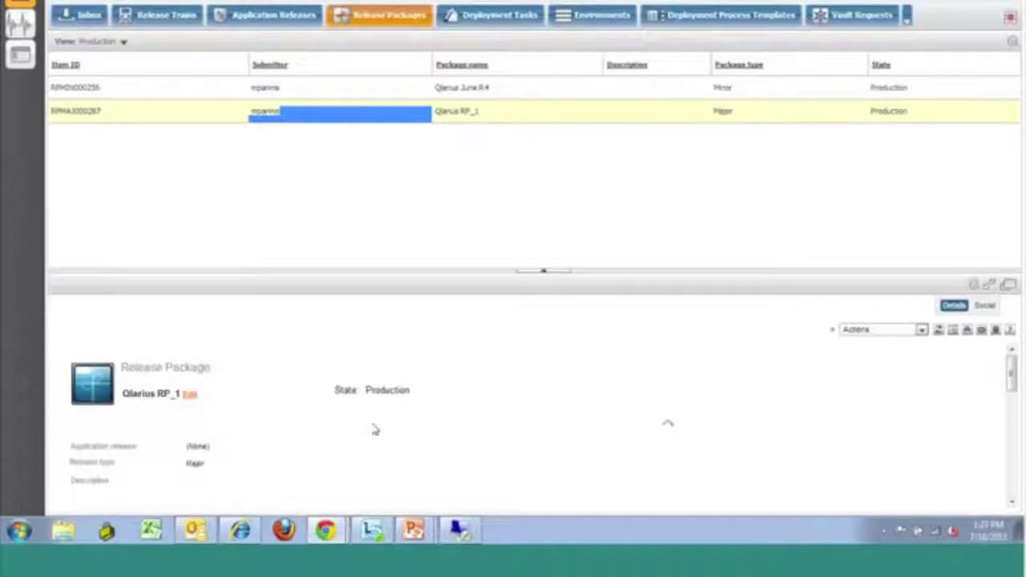
- Show Qlarius RP_1's deployment tasks for the Production Deployment stage and open the Install Qlarius PROD task
{"action": "scroll", "coordinate": [375, 430], "scroll_direction": "down", "scroll_amount": 5}
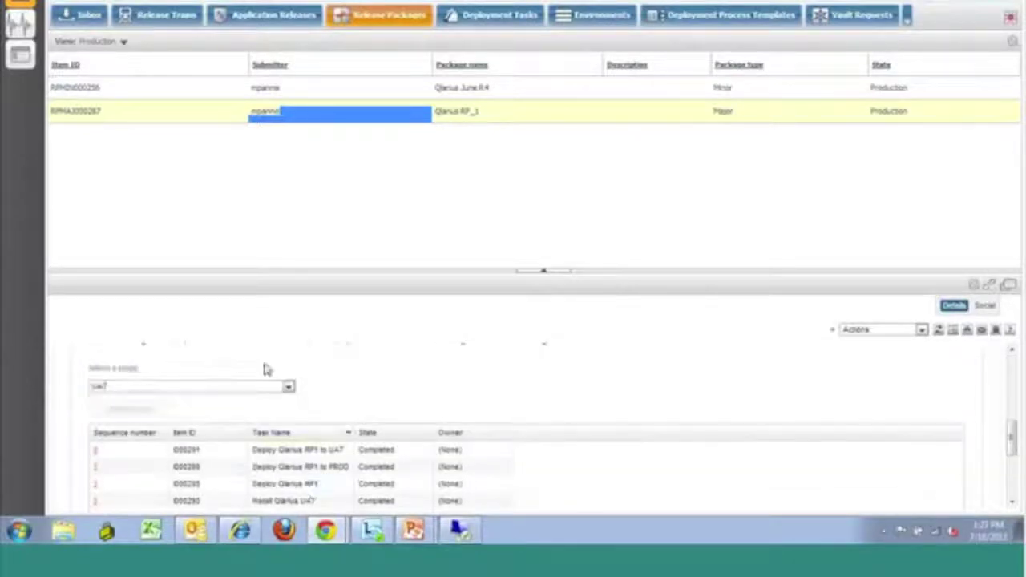
{"action": "scroll", "coordinate": [263, 367], "scroll_direction": "up", "scroll_amount": 2}
{"action": "left_click", "coordinate": [287, 457]}
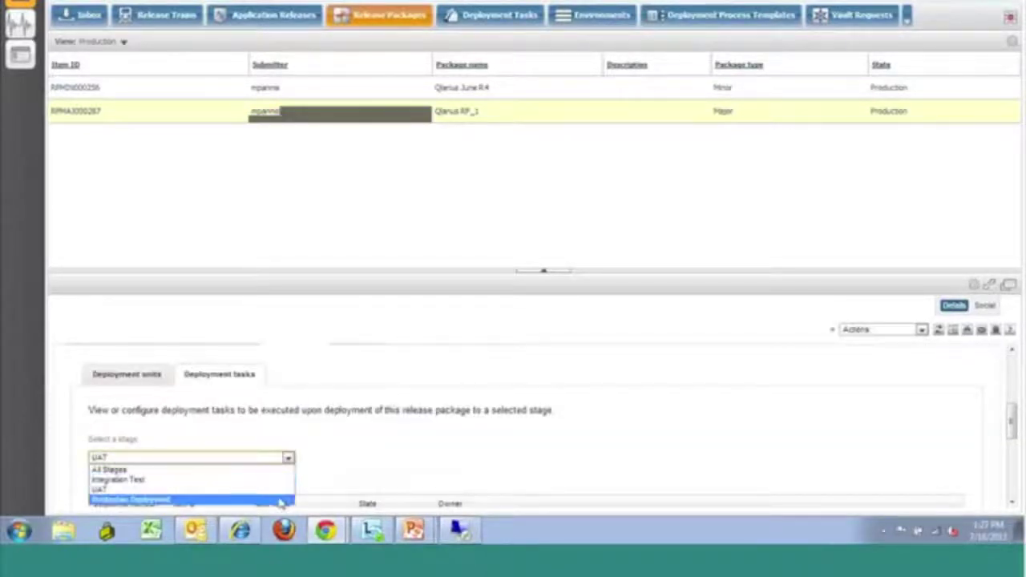
{"action": "left_click", "coordinate": [280, 500]}
{"action": "scroll", "coordinate": [428, 459], "scroll_direction": "down", "scroll_amount": 3}
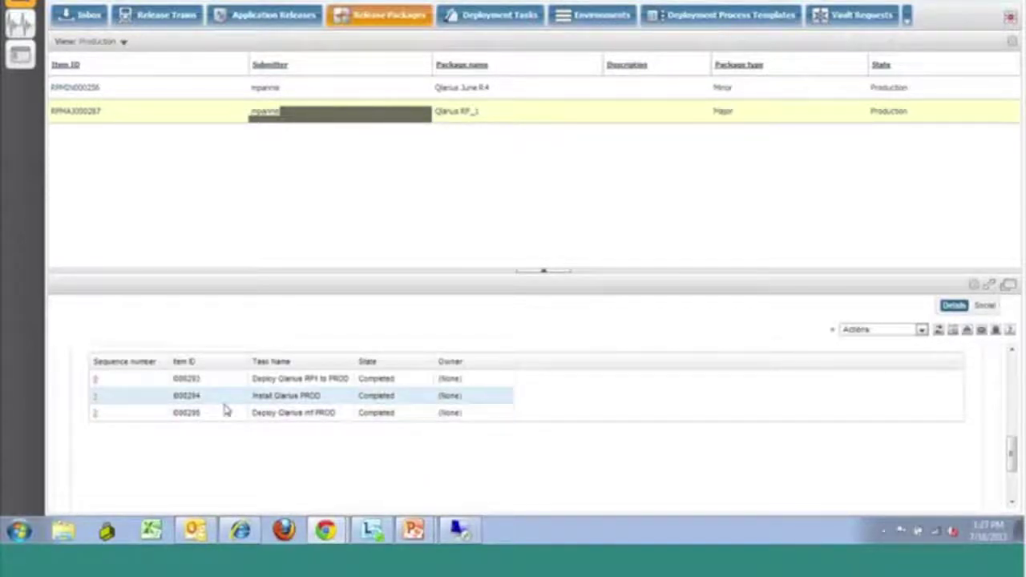
{"action": "left_click", "coordinate": [95, 398]}
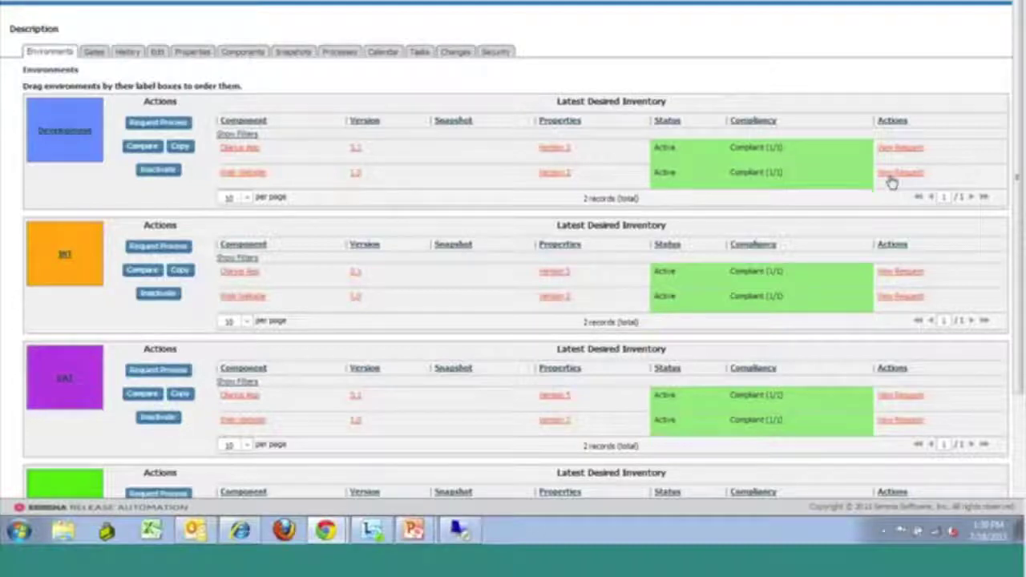
- In Serena Release Automation, trace the Development environment's Qlarius App request to the execution details of its Deploy Web step
{"action": "left_click", "coordinate": [901, 148]}
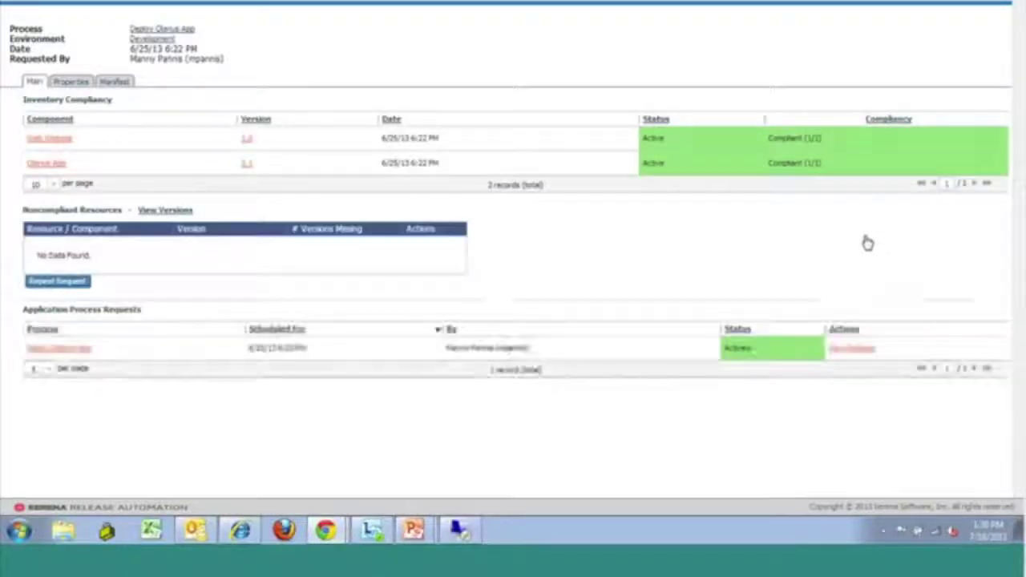
{"action": "left_click", "coordinate": [850, 353]}
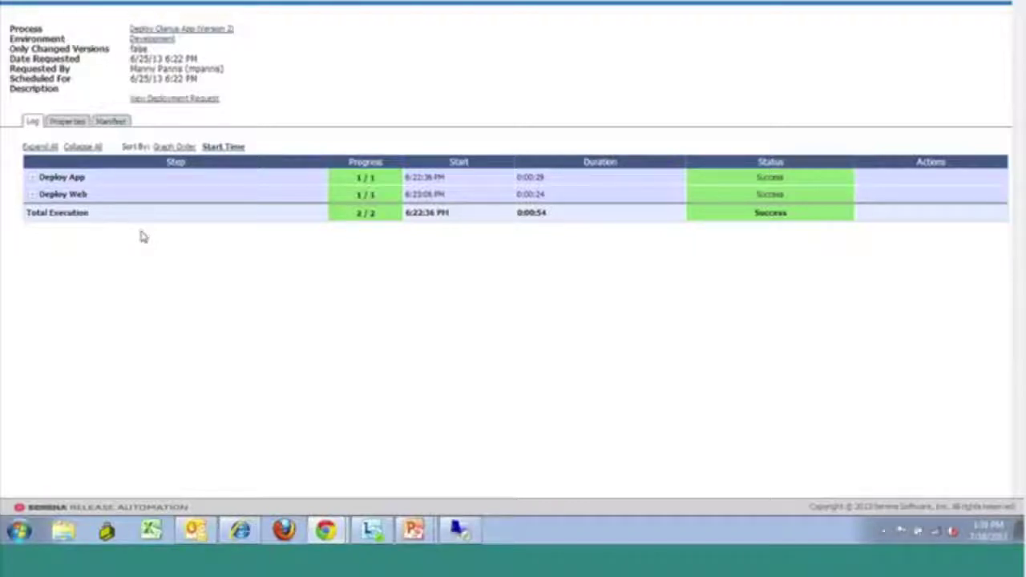
{"action": "left_click", "coordinate": [32, 194]}
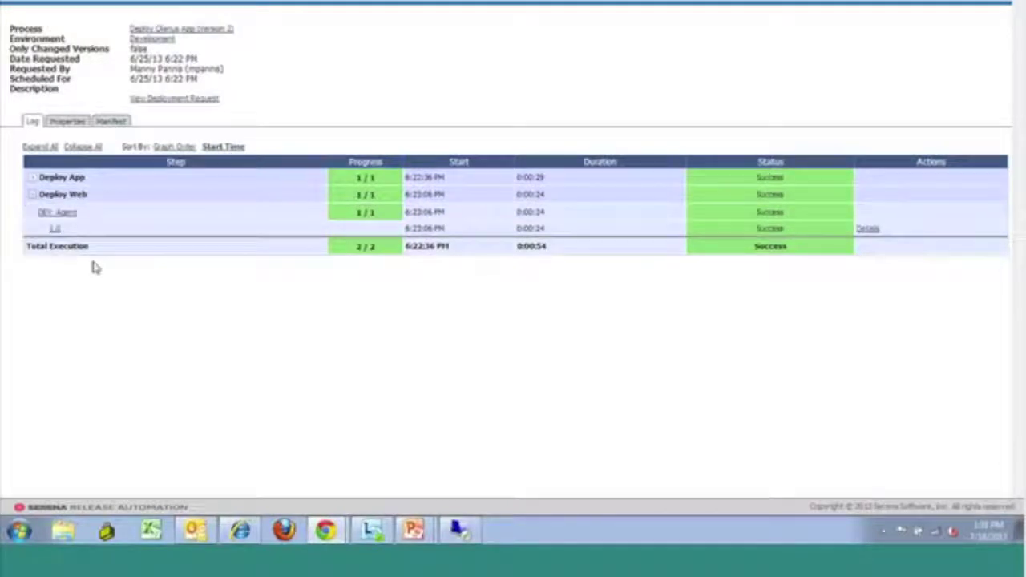
{"action": "left_click", "coordinate": [869, 230]}
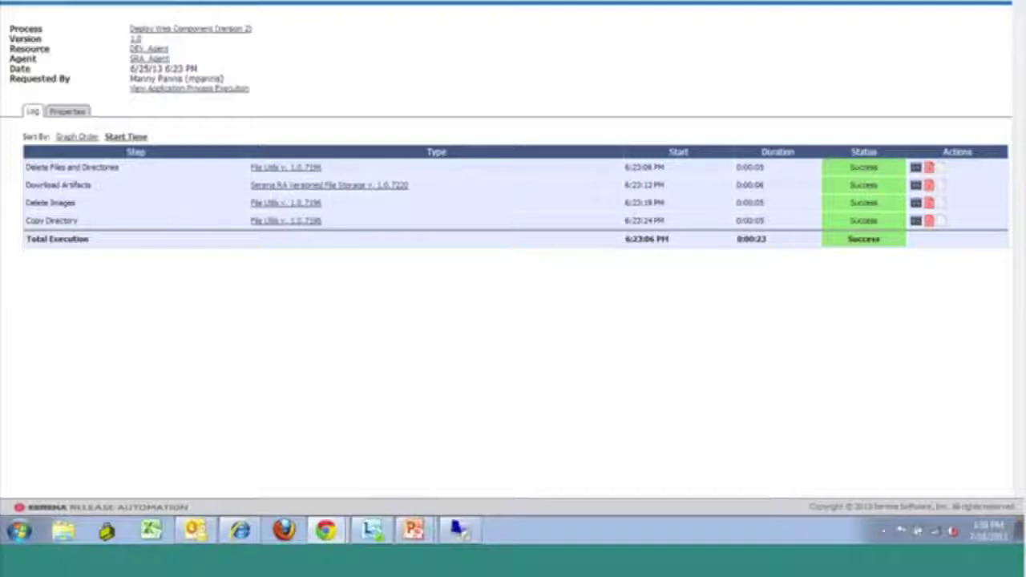
- Read the Copy Directory step's output log through its last lines and close it
{"action": "left_click", "coordinate": [917, 222]}
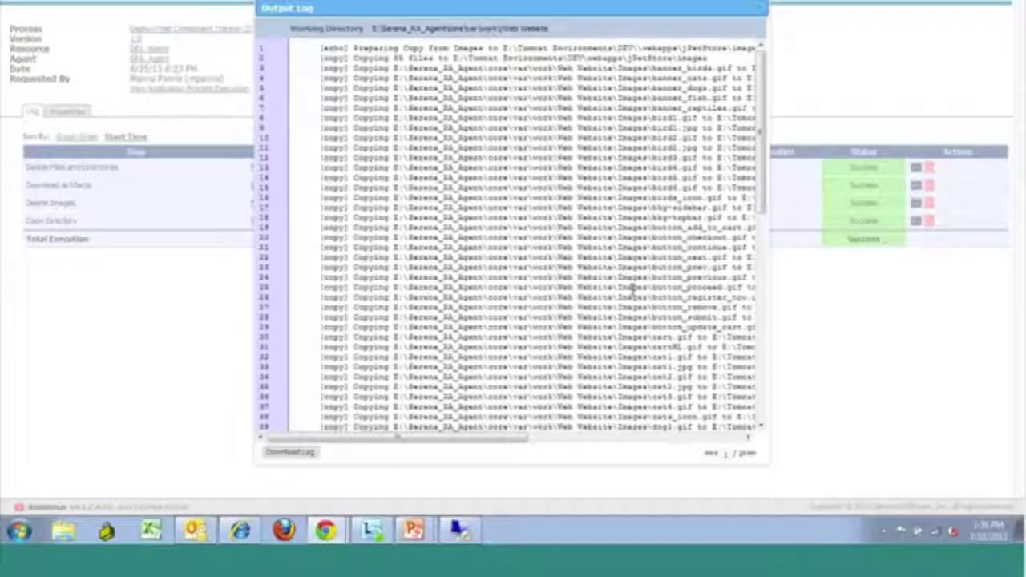
{"action": "scroll", "coordinate": [631, 282], "scroll_direction": "down", "scroll_amount": 20}
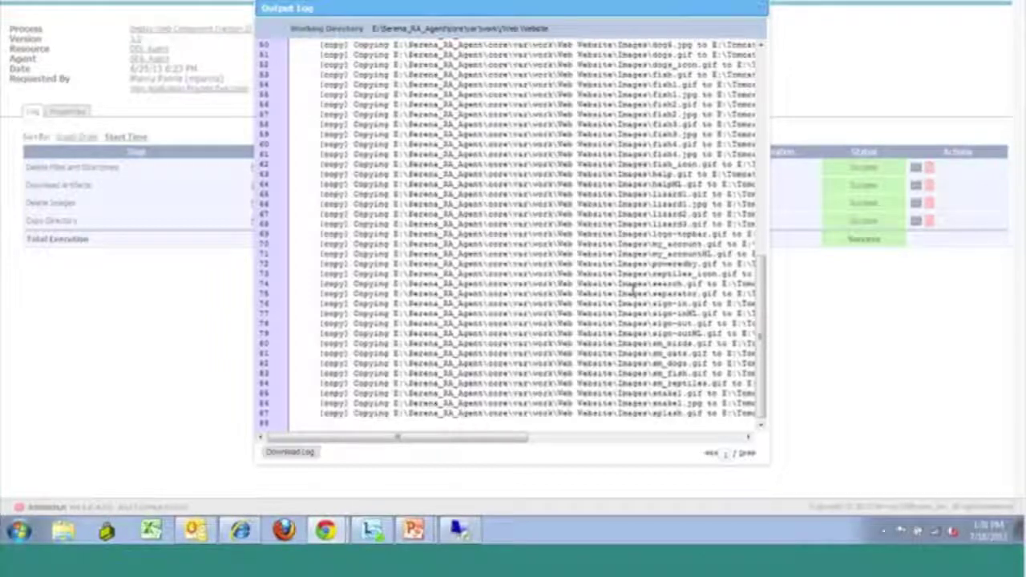
{"action": "left_click", "coordinate": [759, 8]}
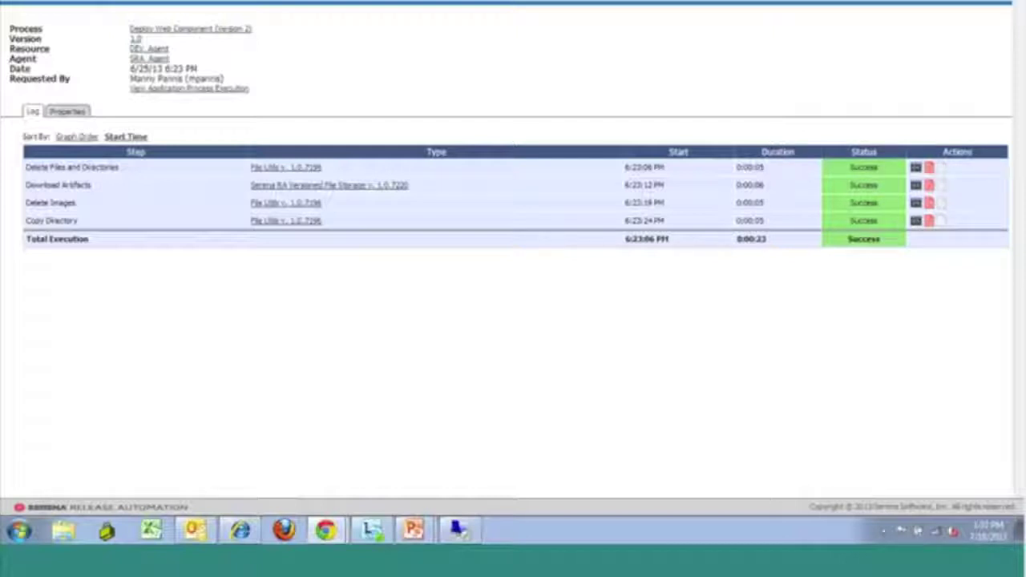
- Open the web component's Deploy Web Component process design, inspect the Copy Directory step's properties, and close them without saving
{"action": "left_click", "coordinate": [165, 28]}
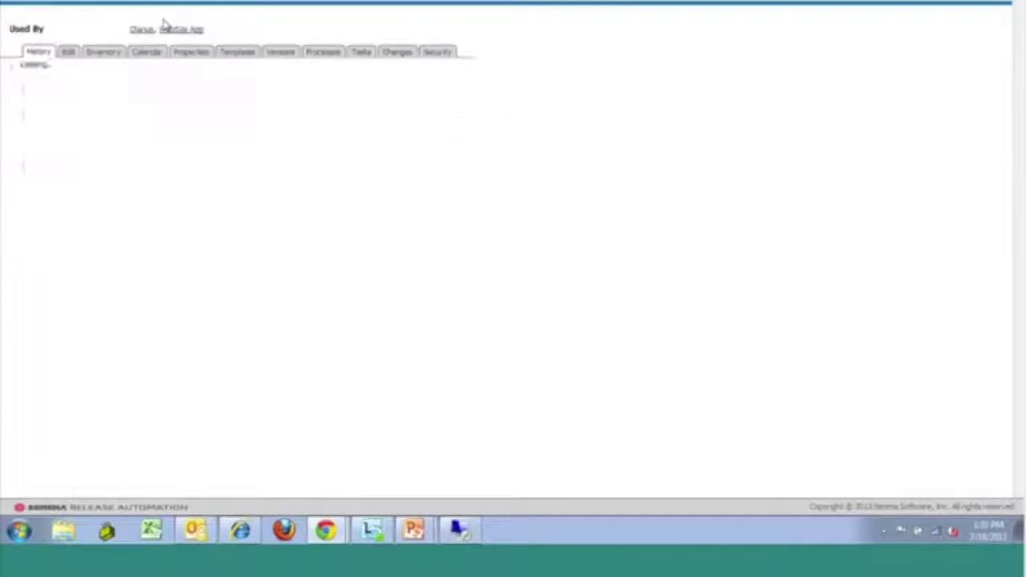
{"action": "left_click", "coordinate": [325, 52]}
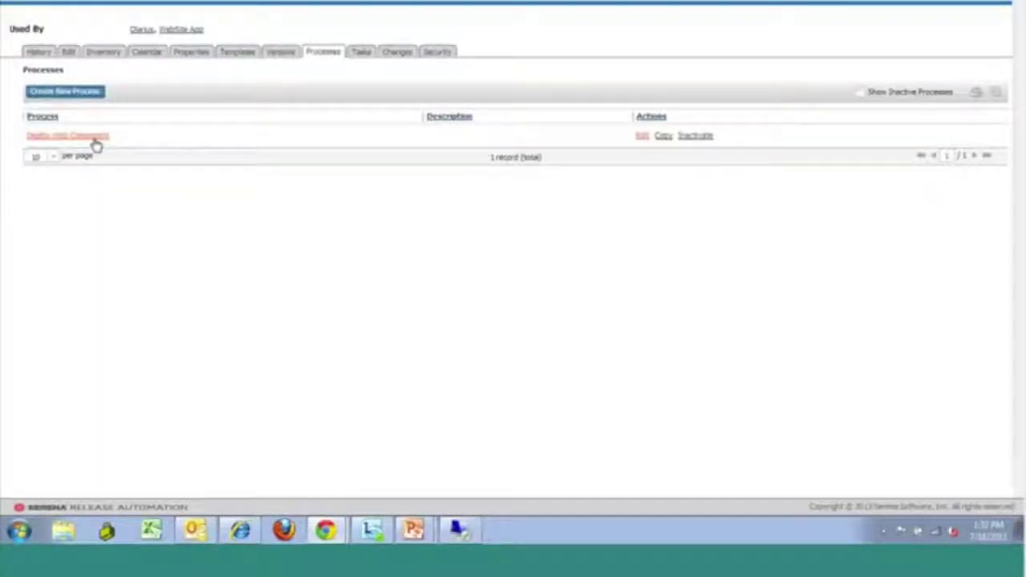
{"action": "left_click", "coordinate": [95, 142]}
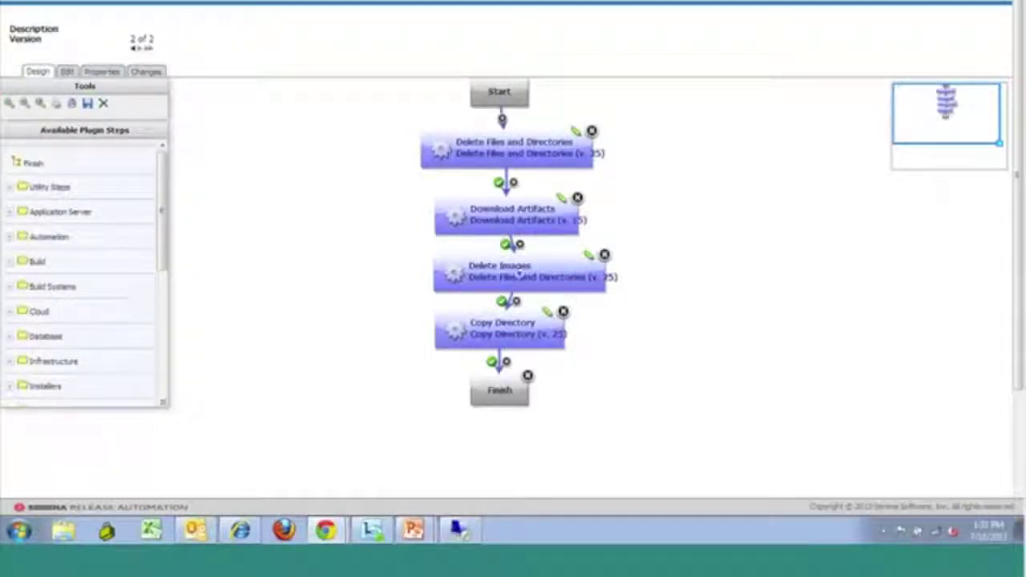
{"action": "left_click", "coordinate": [548, 313]}
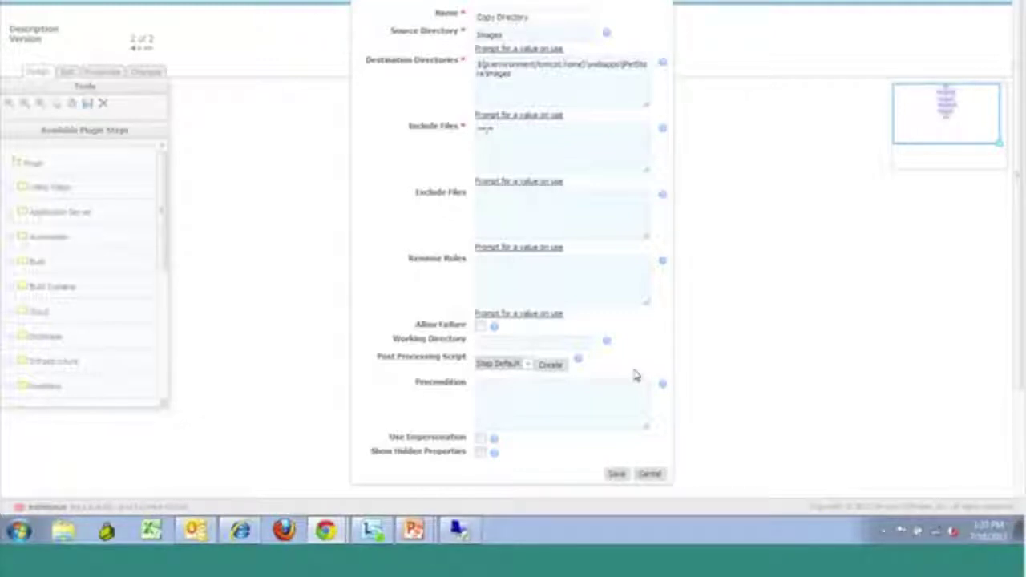
{"action": "left_click", "coordinate": [651, 474]}
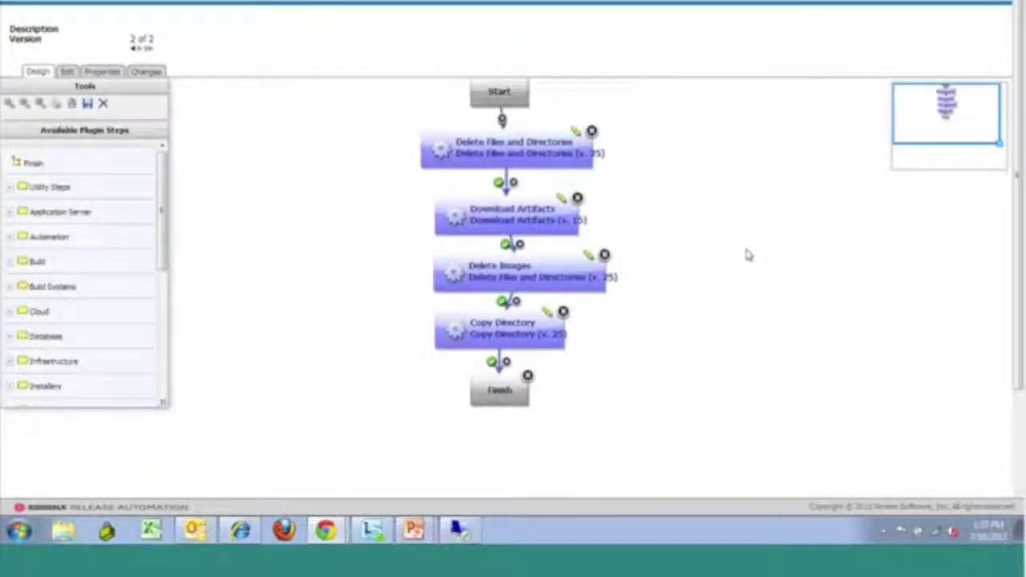